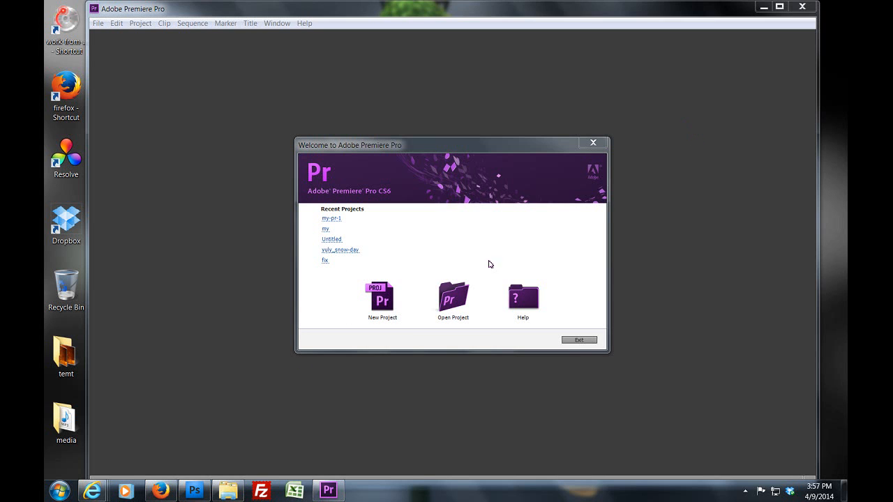
# Switch to Internet Explorer and look through the Free Footages category of toplaya.com for downloadable clips
pyautogui.moveTo(85, 497)
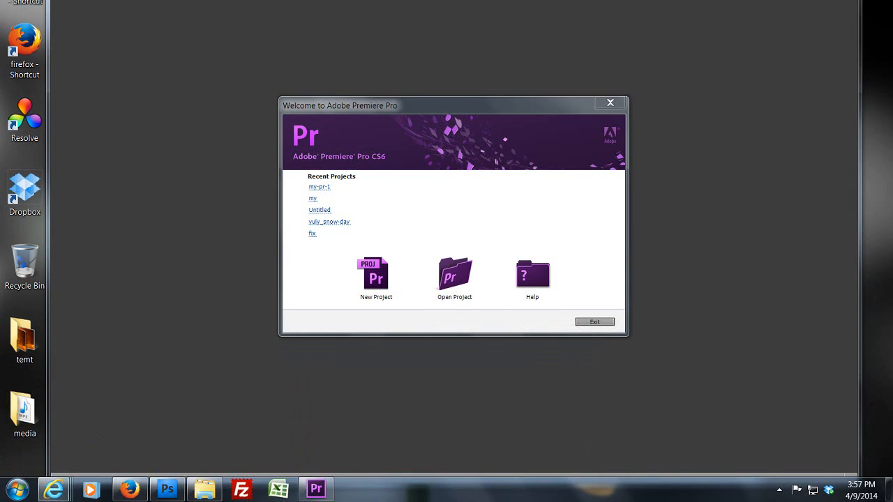
pyautogui.moveTo(54, 491)
pyautogui.click(125, 370)
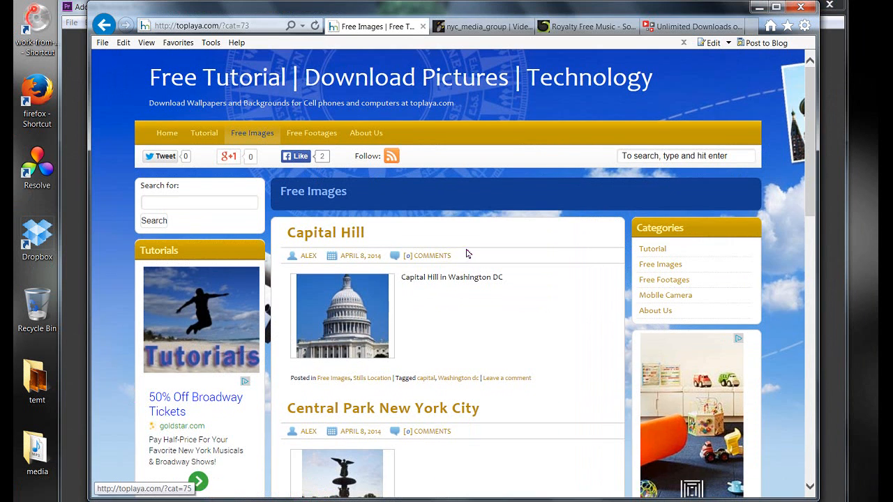
pyautogui.click(187, 26)
pyautogui.click(186, 28)
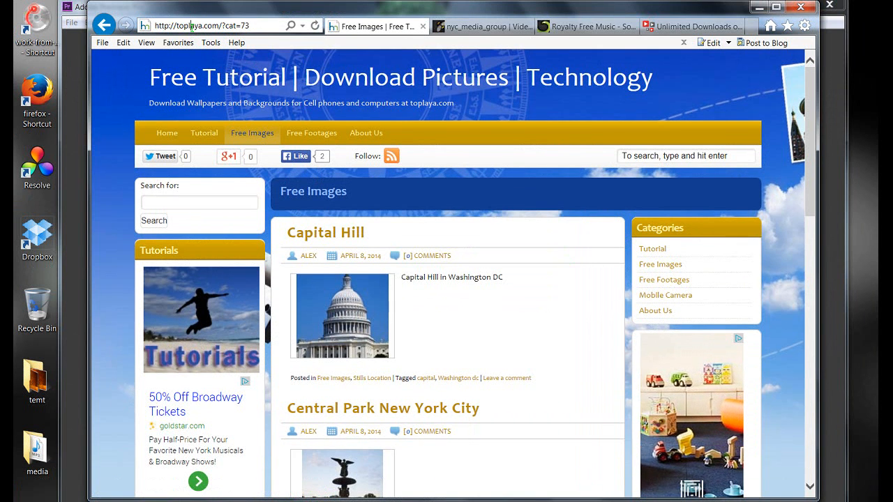
pyautogui.click(656, 281)
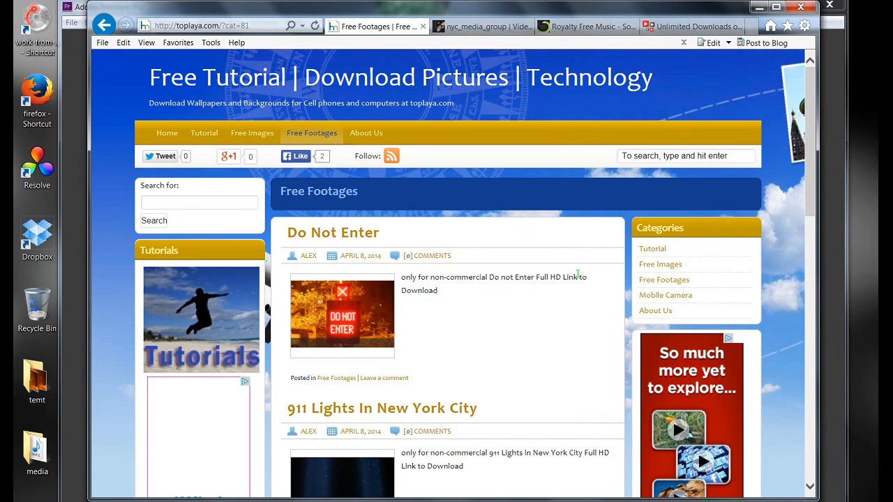
pyautogui.scroll(-6, 544, 271)
pyautogui.scroll(-4, 536, 272)
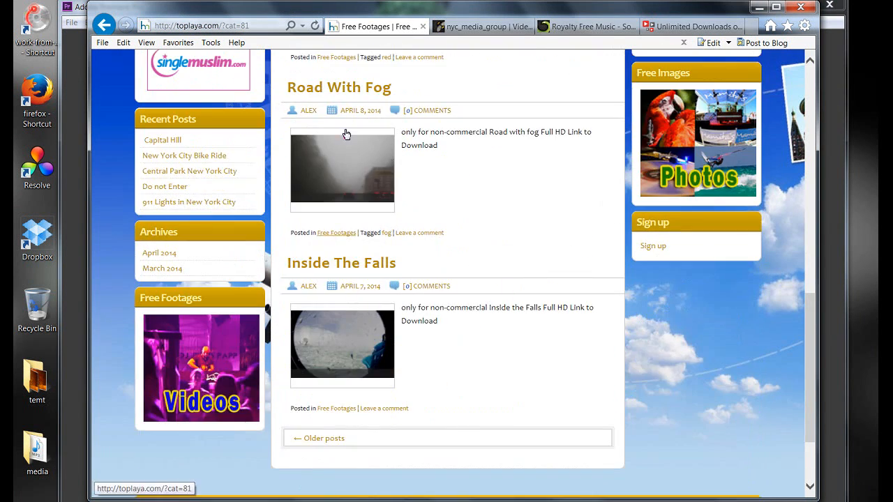
pyautogui.scroll(5, 419, 346)
pyautogui.scroll(5, 431, 341)
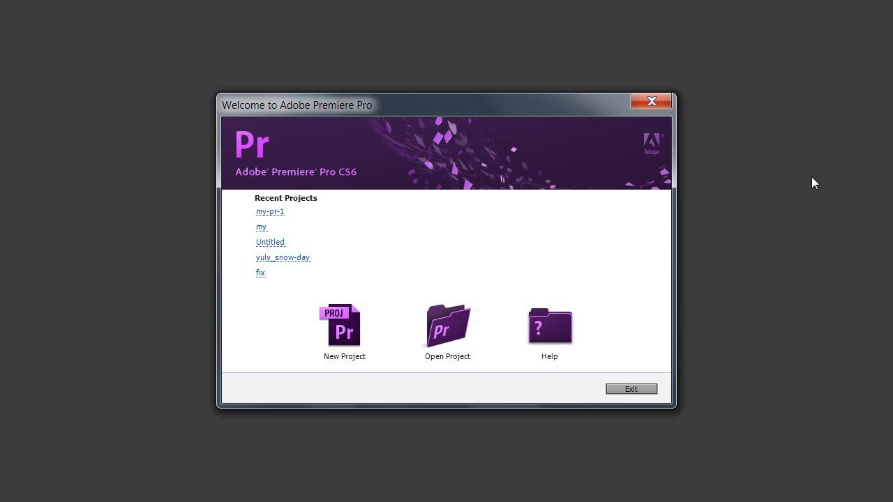
# Create a new Premiere Pro project named m-2-pr with a sequence based on the custom drls preset
pyautogui.click(347, 342)
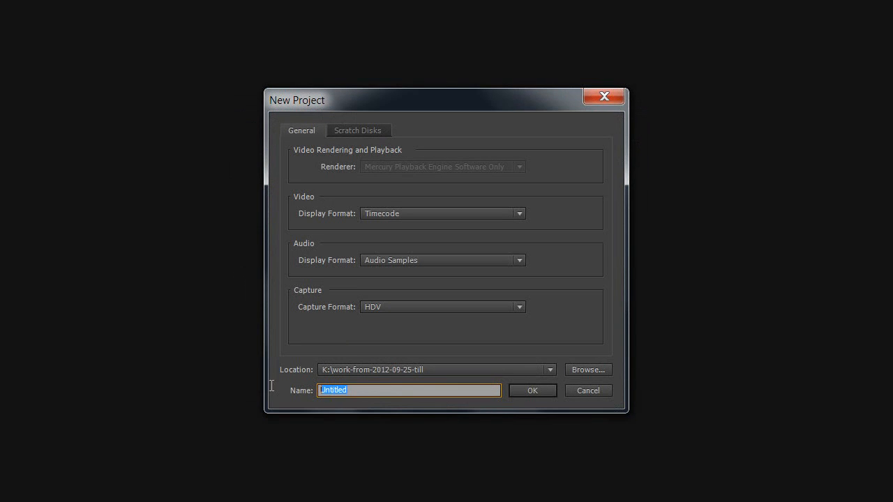
pyautogui.write('m-2-pr')
pyautogui.click(540, 391)
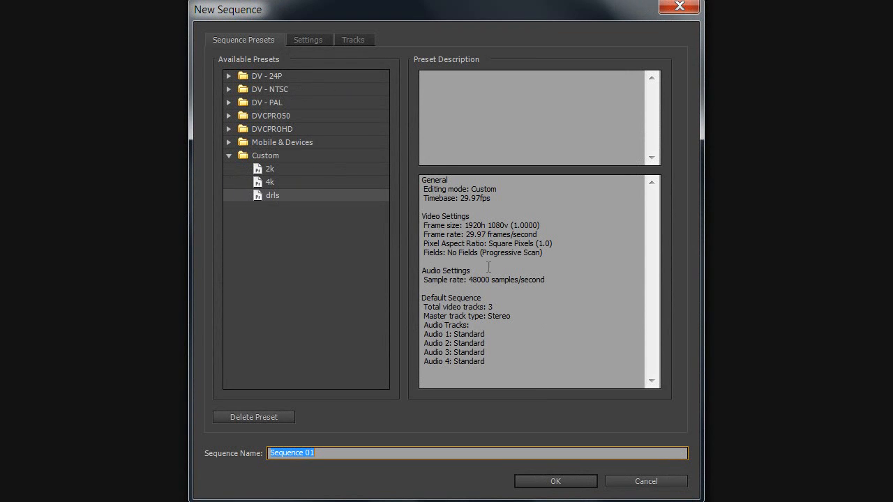
pyautogui.click(253, 198)
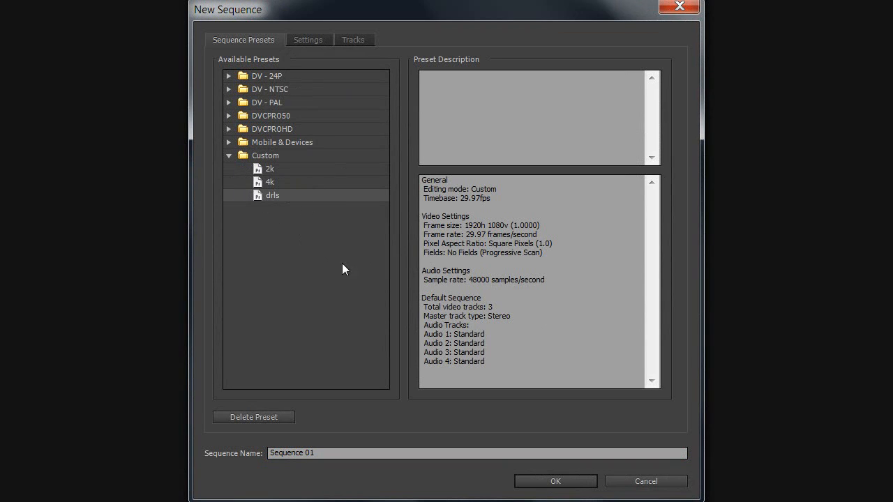
pyautogui.click(562, 481)
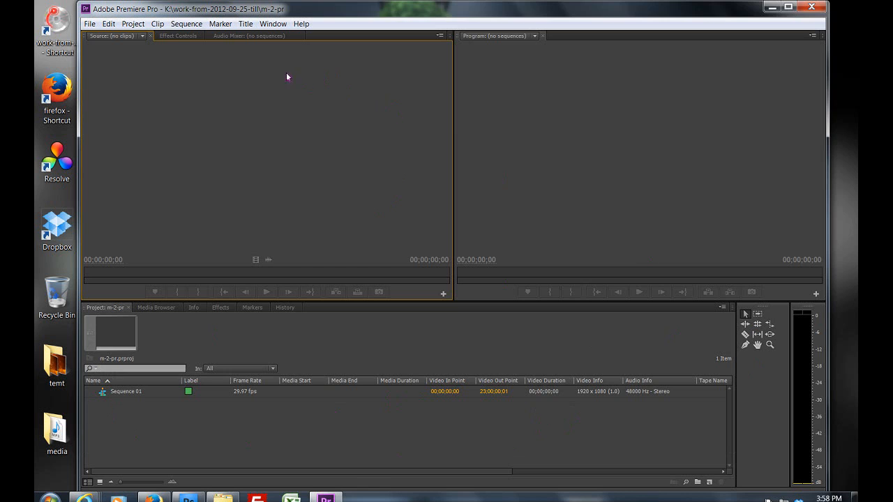
# Reset the current Editing workspace to its default layout
pyautogui.click(280, 25)
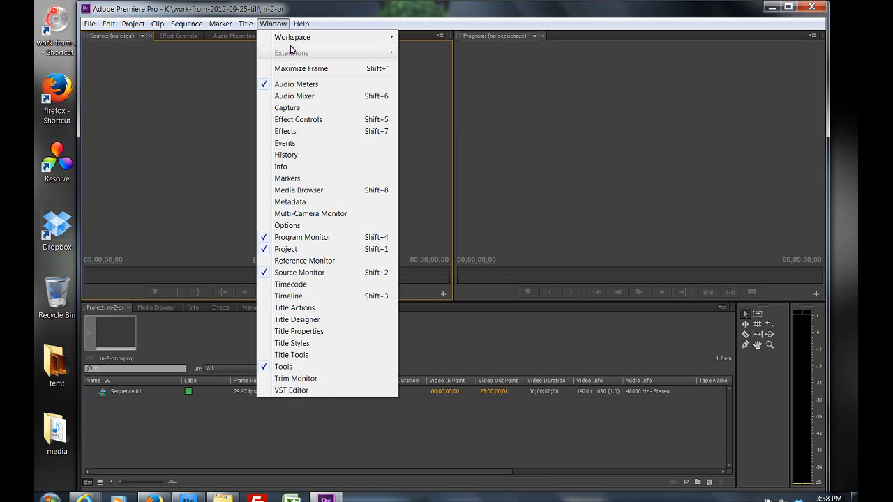
pyautogui.moveTo(301, 38)
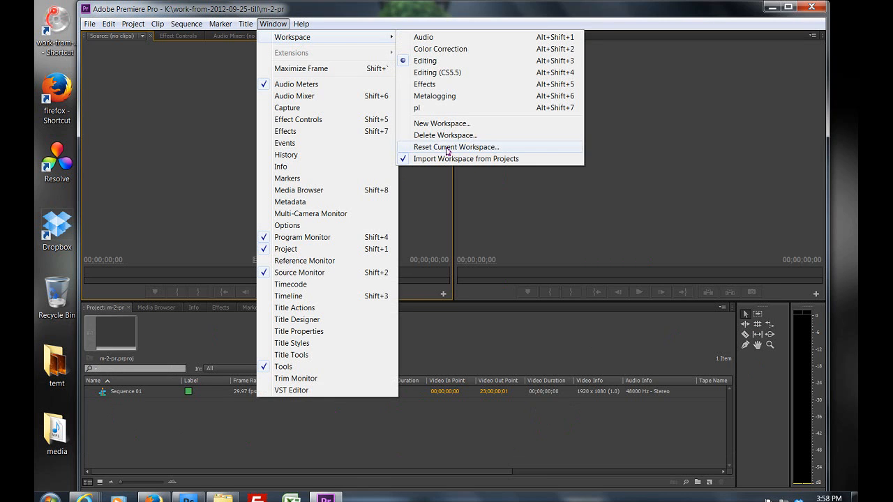
pyautogui.click(445, 147)
pyautogui.click(475, 272)
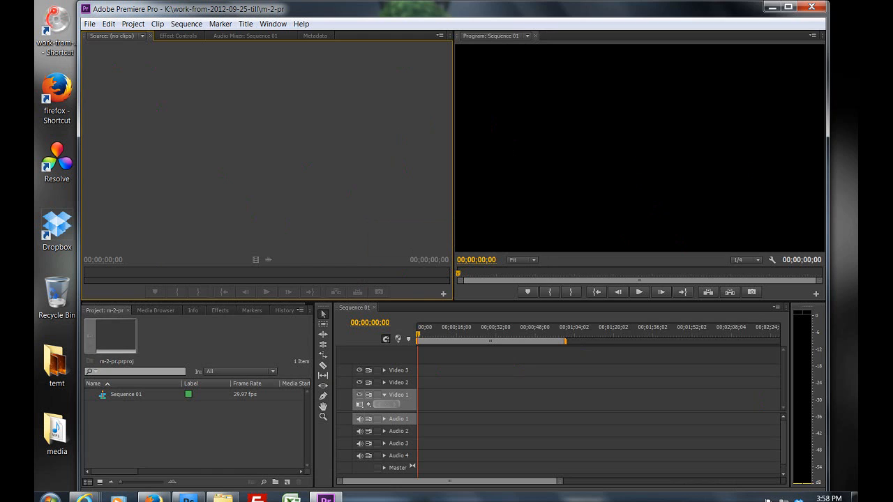
# Look at the toplaya.com Free Footages page and its web address in Internet Explorer, and return to Premiere Pro
pyautogui.moveTo(85, 498)
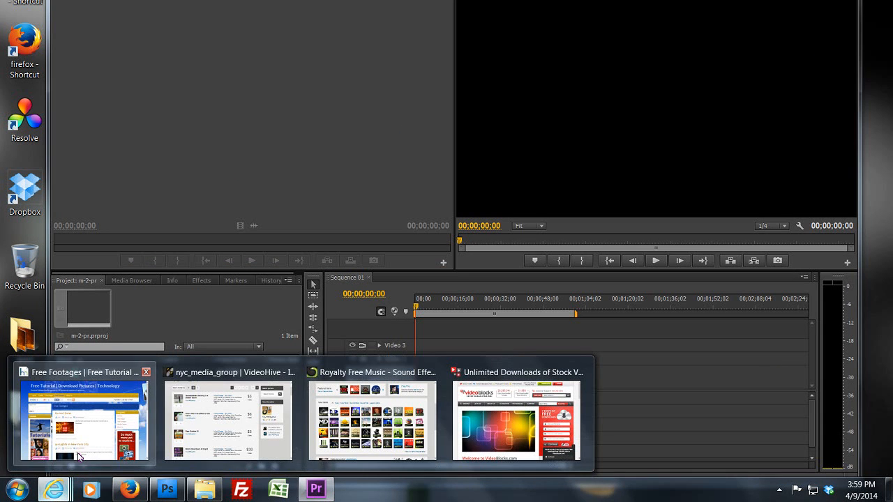
pyautogui.click(79, 457)
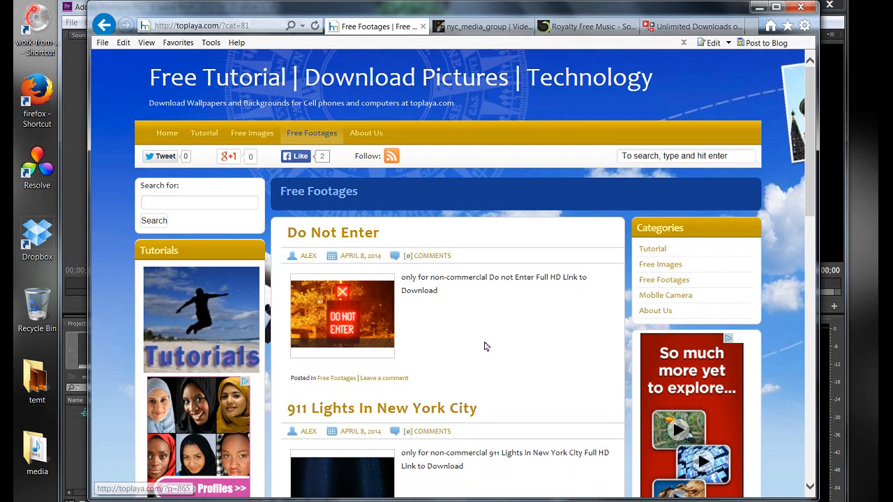
pyautogui.click(197, 28)
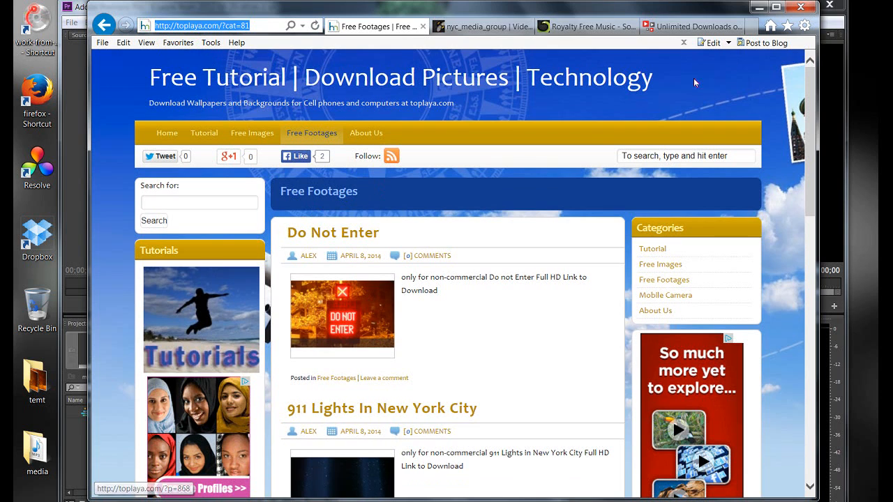
pyautogui.click(758, 8)
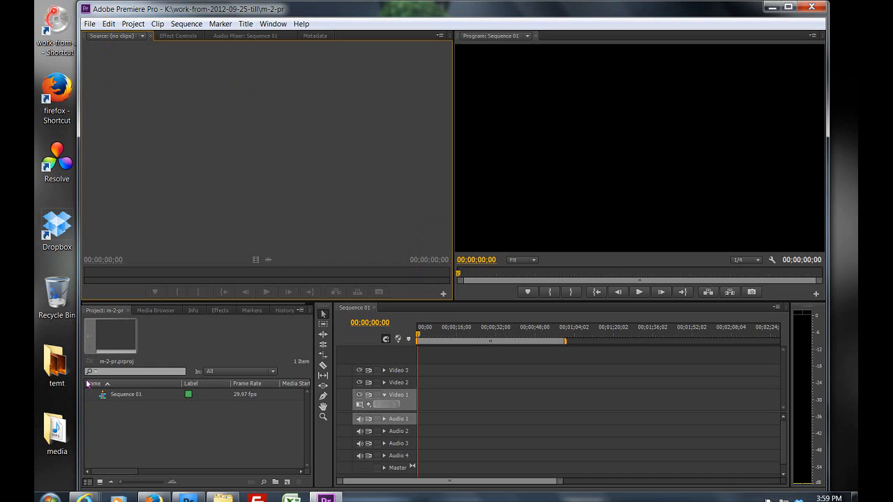
# Import canada-master-1920 into the project from the videos subfolder of the desktop's media folder
pyautogui.click(204, 432)
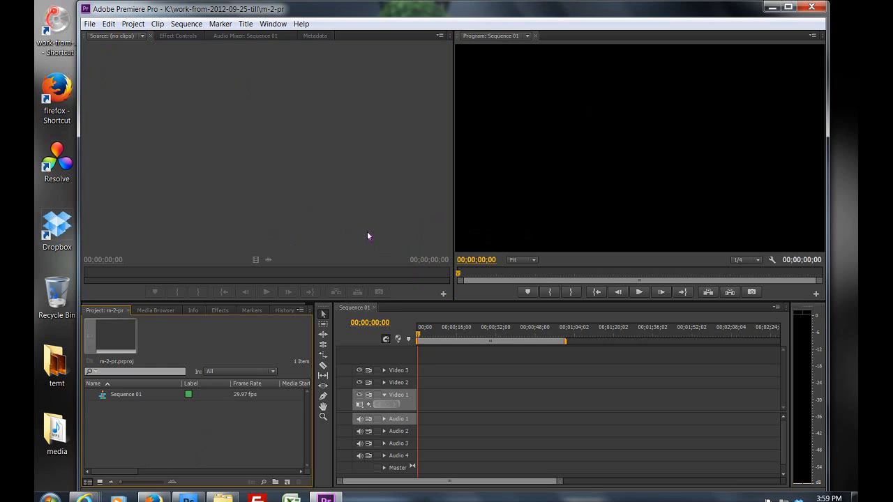
pyautogui.click(89, 24)
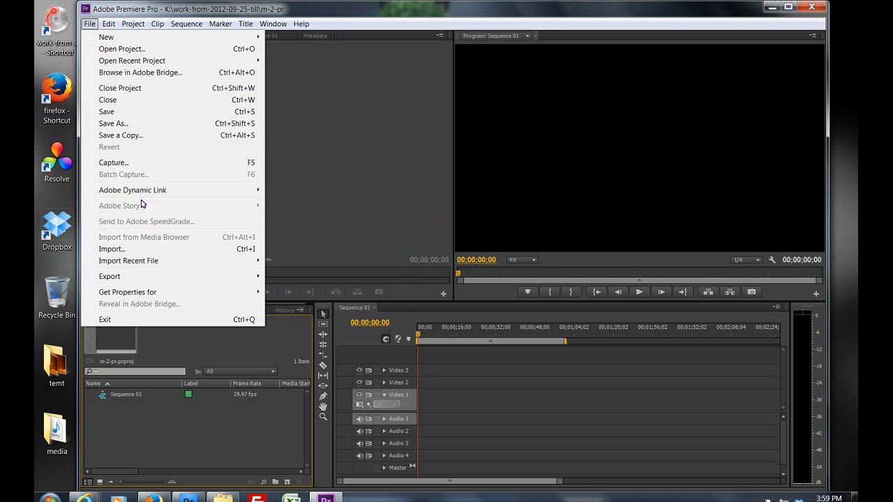
pyautogui.click(144, 253)
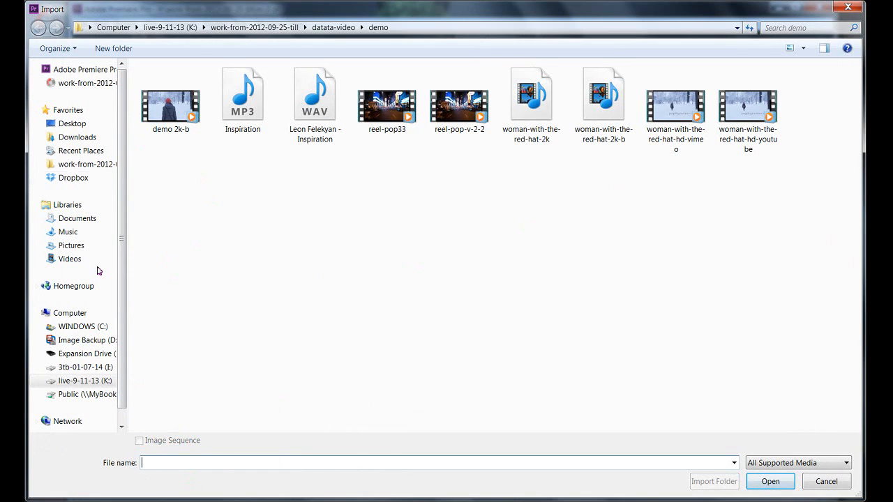
pyautogui.click(80, 124)
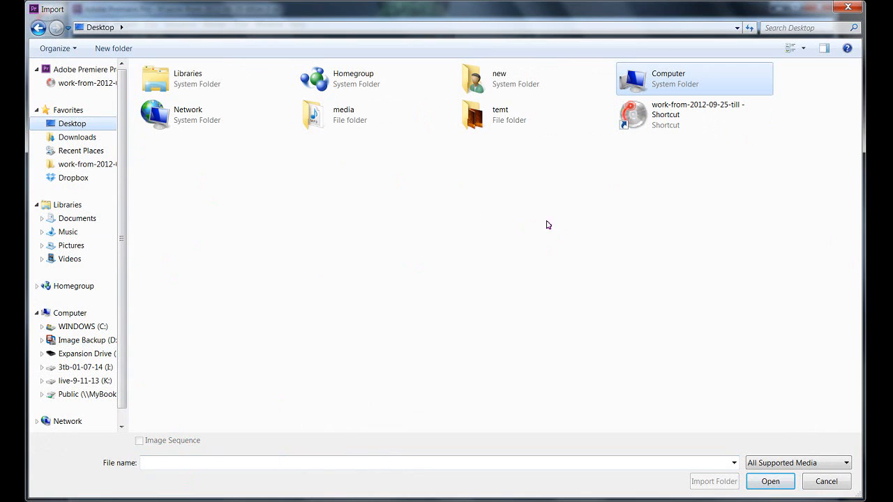
pyautogui.doubleClick(299, 115)
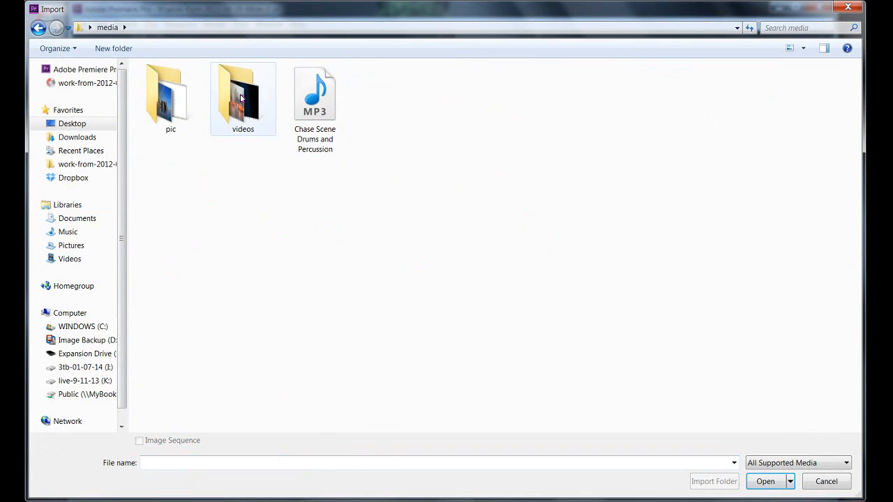
pyautogui.click(241, 107)
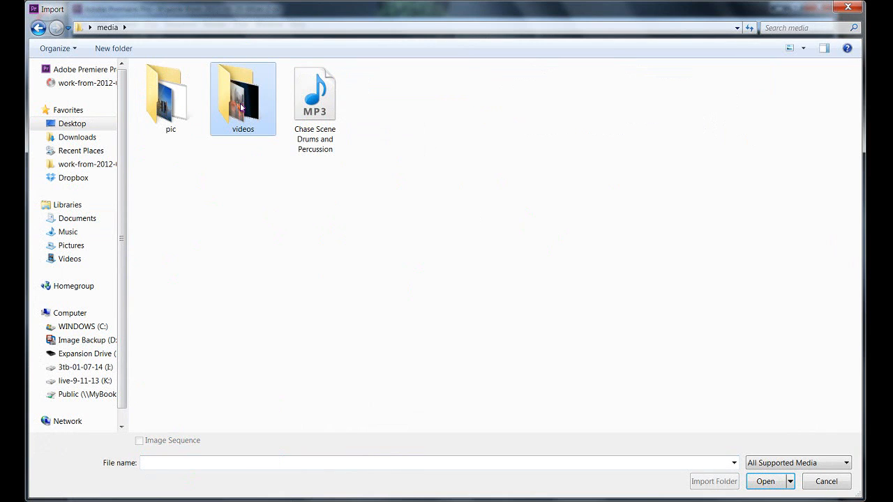
pyautogui.doubleClick(241, 107)
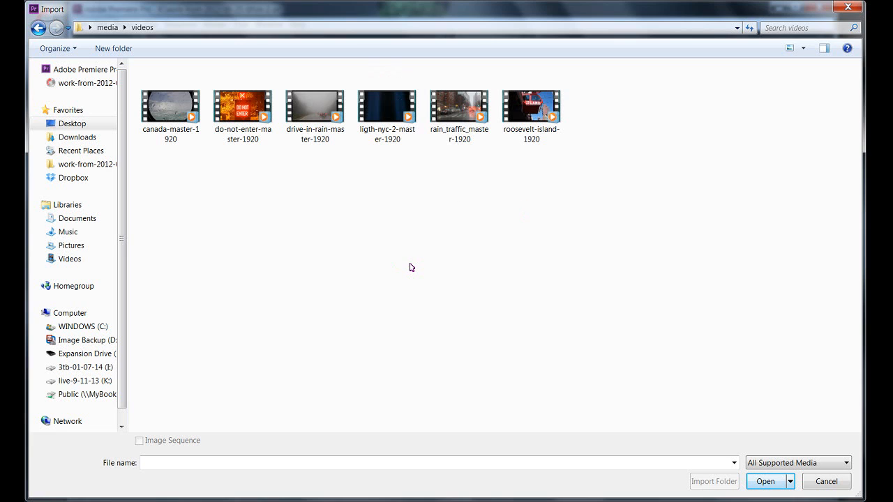
pyautogui.click(174, 115)
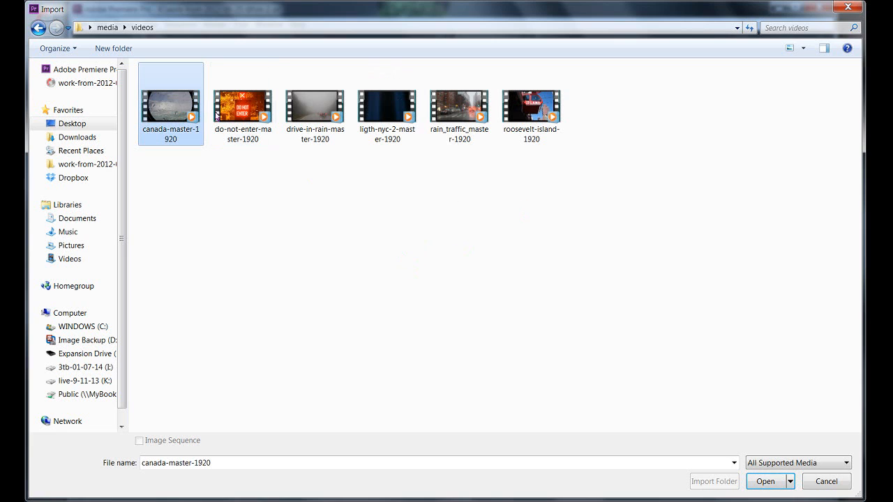
pyautogui.keyDown('shift'); pyautogui.click(317, 110); pyautogui.keyUp('shift')
pyautogui.click(282, 237)
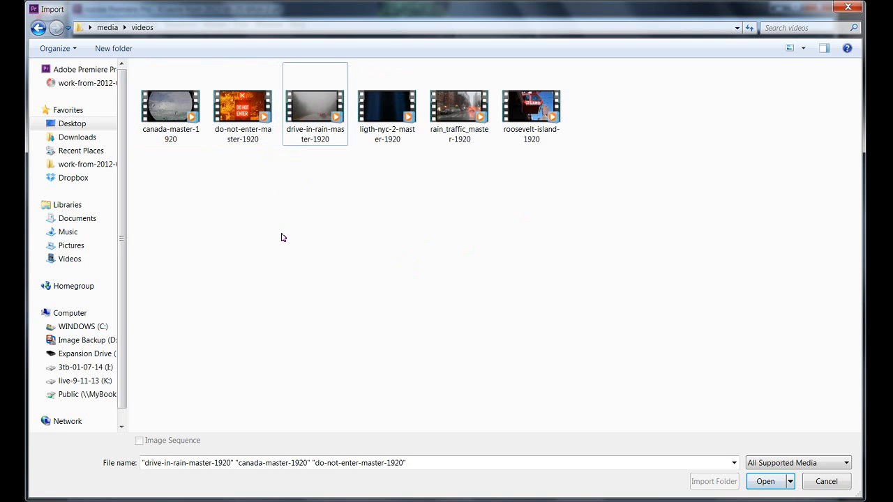
pyautogui.click(175, 114)
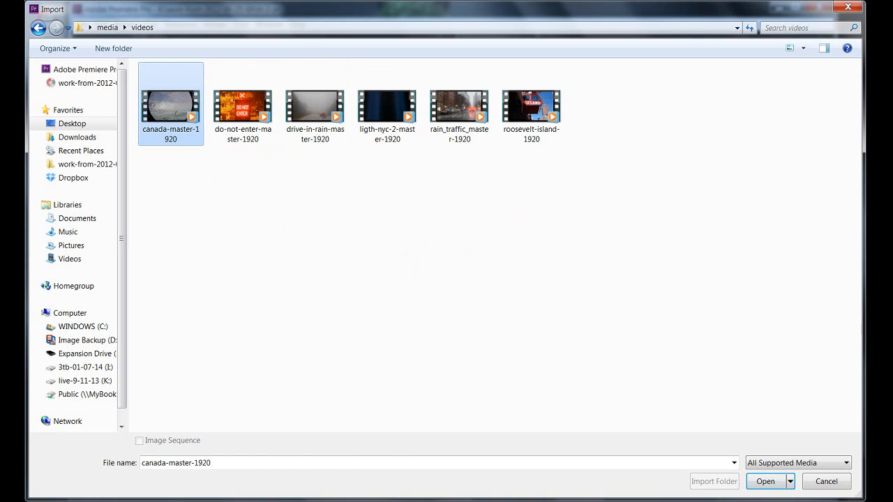
pyautogui.click(767, 481)
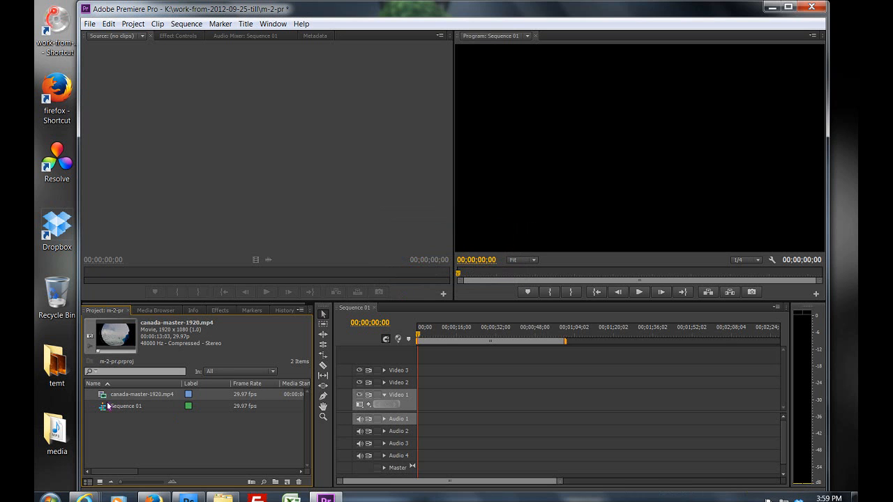
# Open canada-master-1920.mp4 in the Source Monitor, preview its playback and scrub to about 00:00:04:22
pyautogui.doubleClick(108, 395)
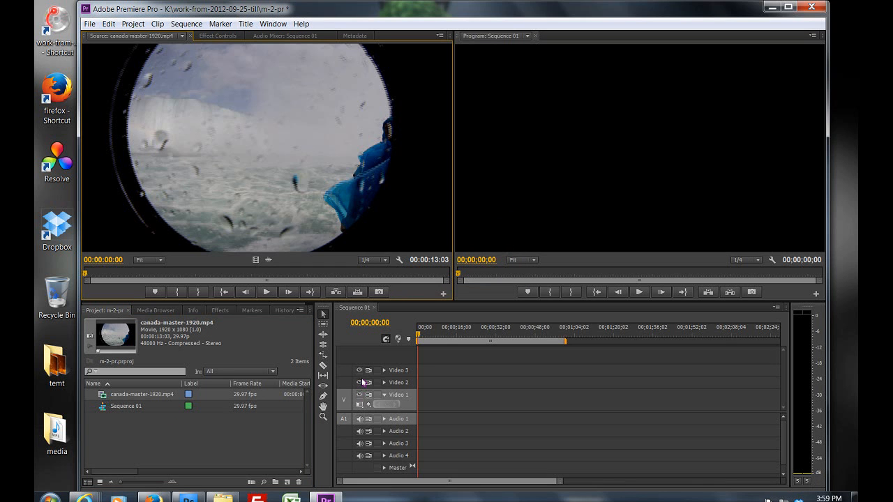
pyautogui.press('space')
pyautogui.press('space')
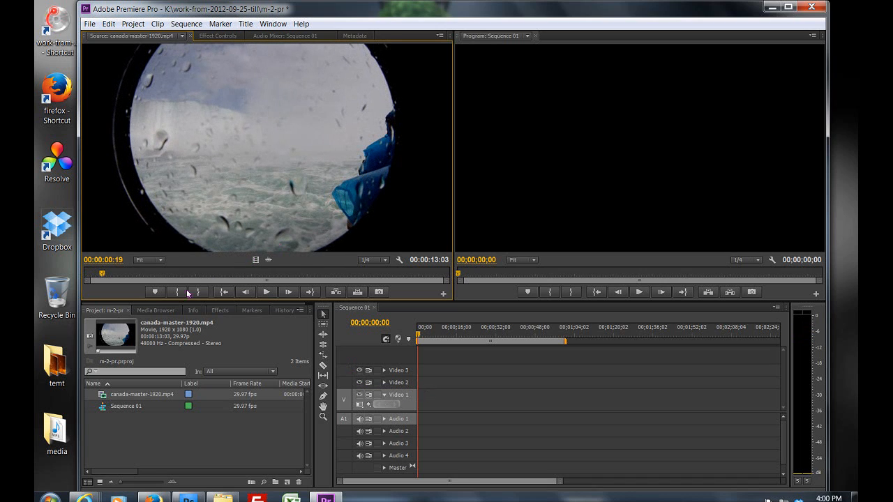
pyautogui.press('space')
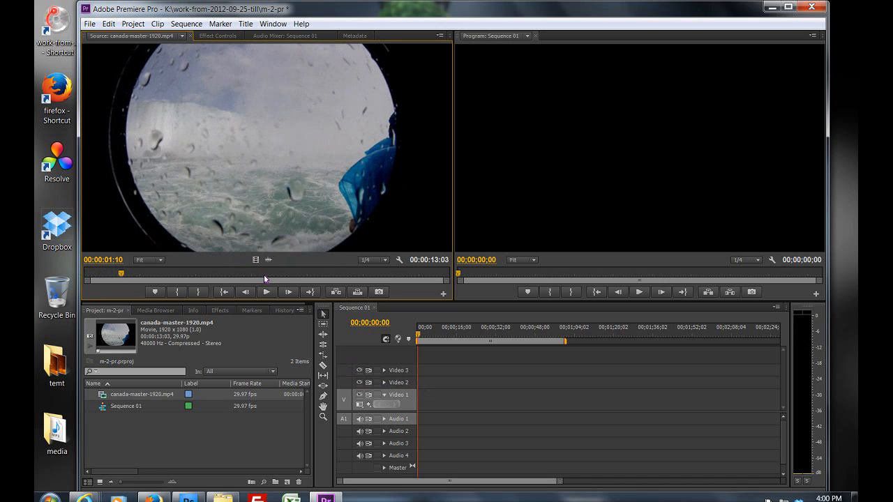
pyautogui.moveTo(121, 273); pyautogui.dragTo(225, 280)
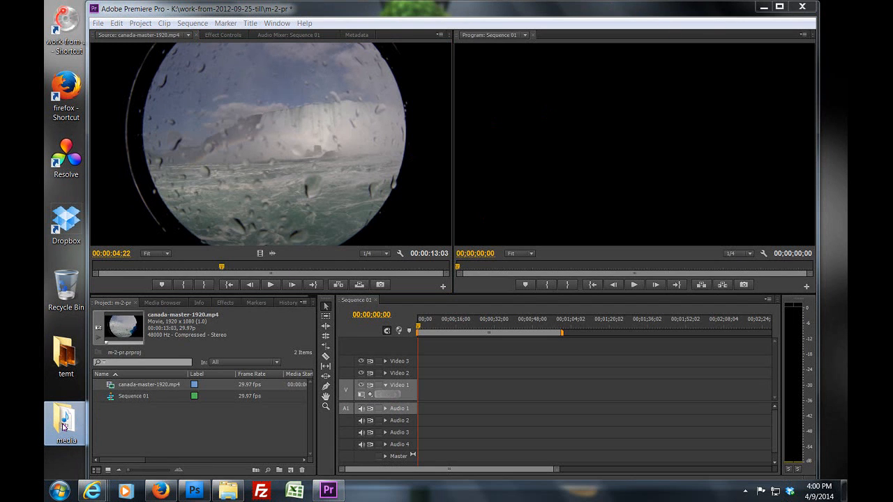
# Look through the desktop's media folder, including its pic and videos subfolders and the MP3 file, and return to Premiere Pro
pyautogui.click(764, 7)
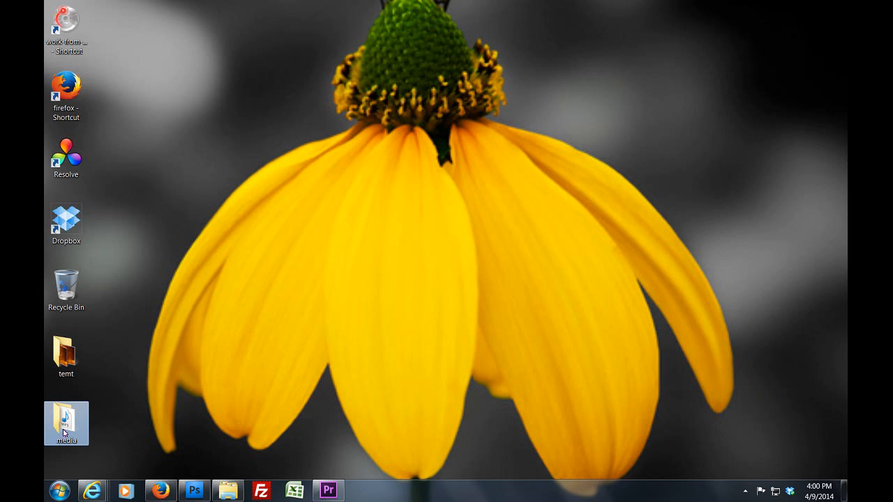
pyautogui.doubleClick(64, 432)
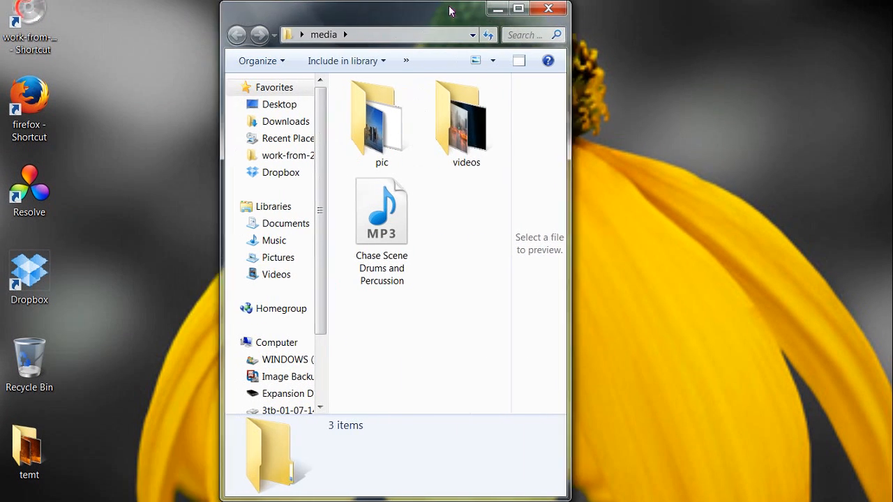
pyautogui.moveTo(450, 10); pyautogui.dragTo(460, 11)
pyautogui.doubleClick(392, 124)
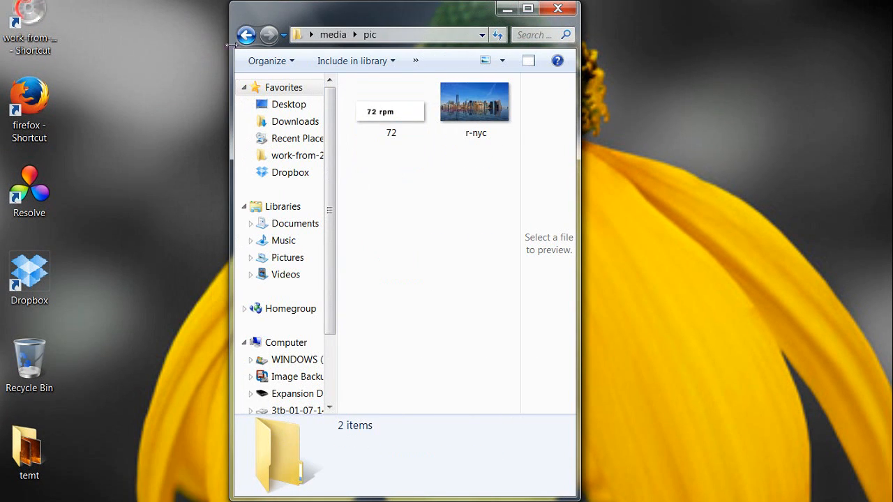
pyautogui.click(246, 34)
pyautogui.doubleClick(475, 136)
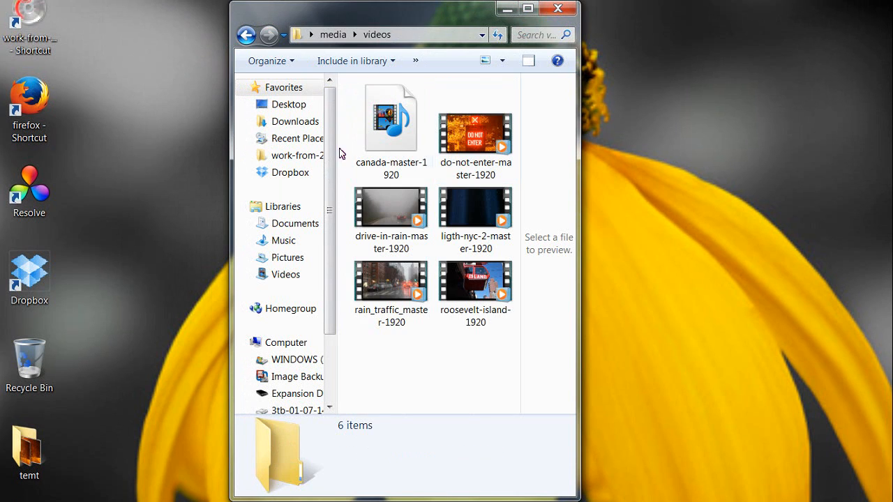
pyautogui.click(246, 34)
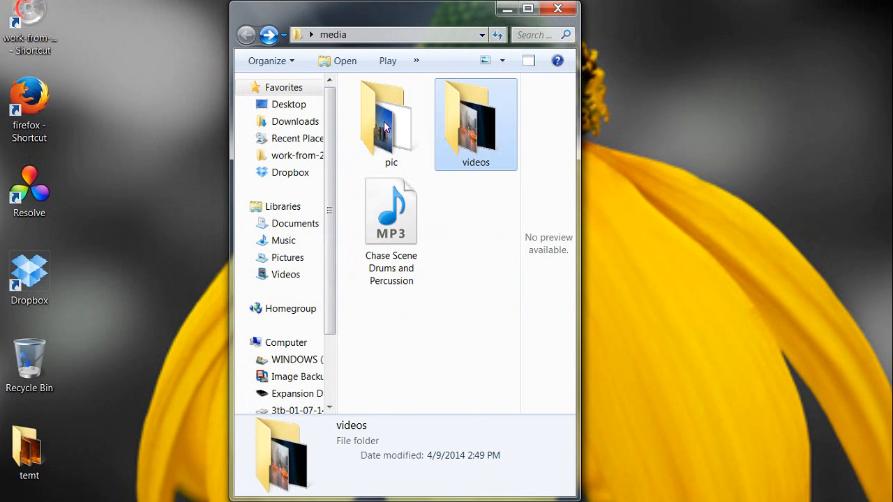
pyautogui.click(395, 211)
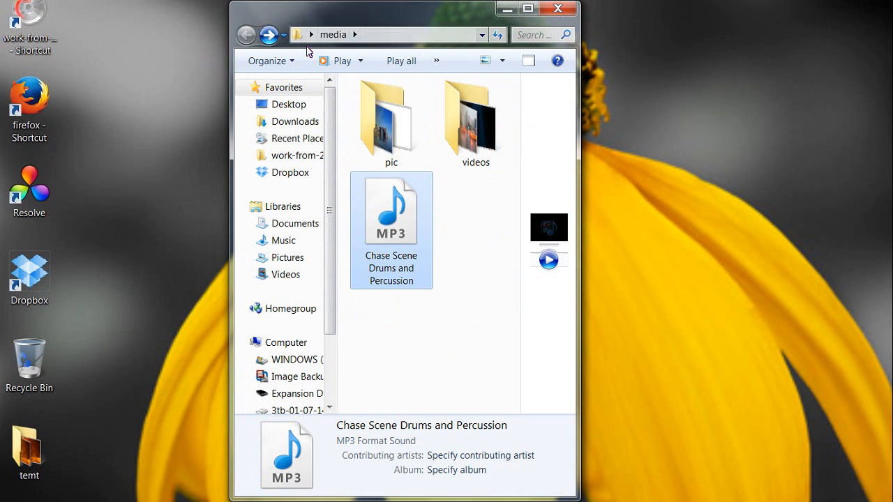
pyautogui.click(557, 8)
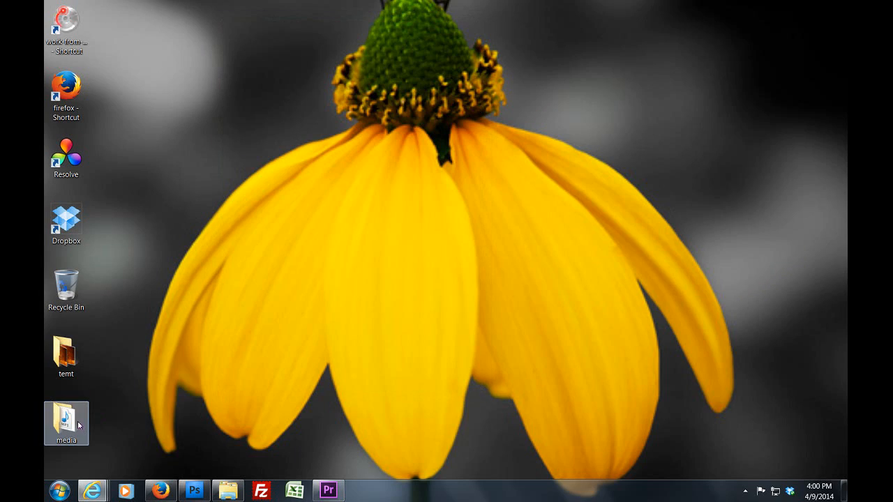
pyautogui.moveTo(66, 437)
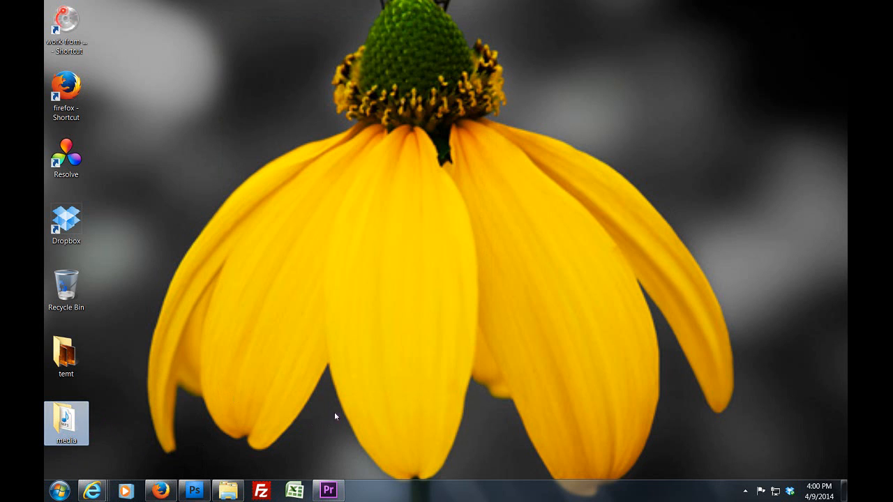
pyautogui.click(328, 490)
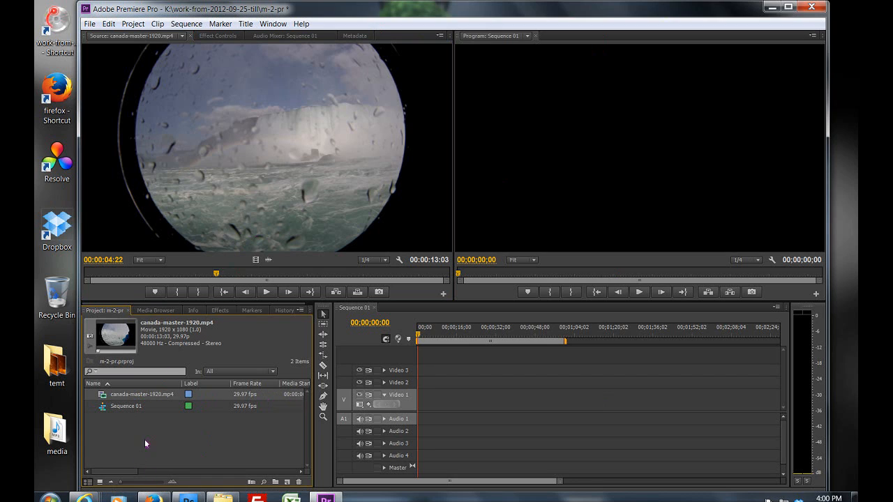
# Remove the canada-master-1920.mp4 clip from the project
pyautogui.click(127, 396)
pyautogui.click(106, 395)
pyautogui.rightClick(106, 399)
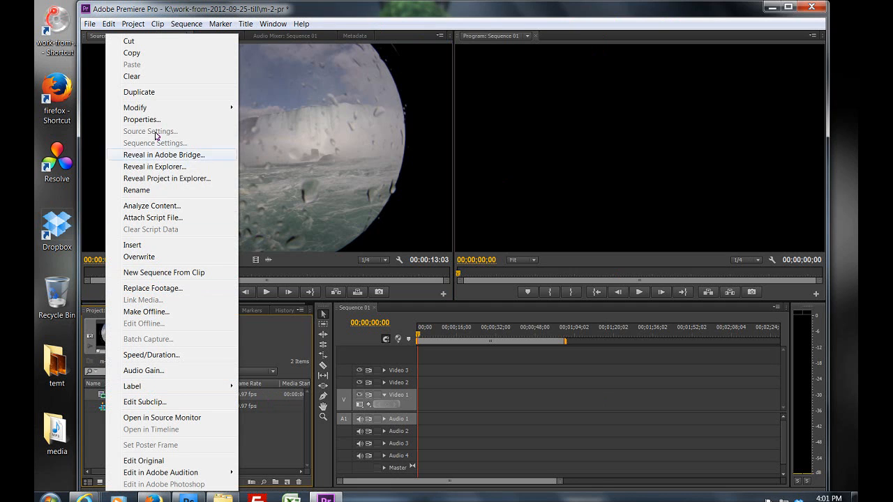
pyautogui.click(155, 78)
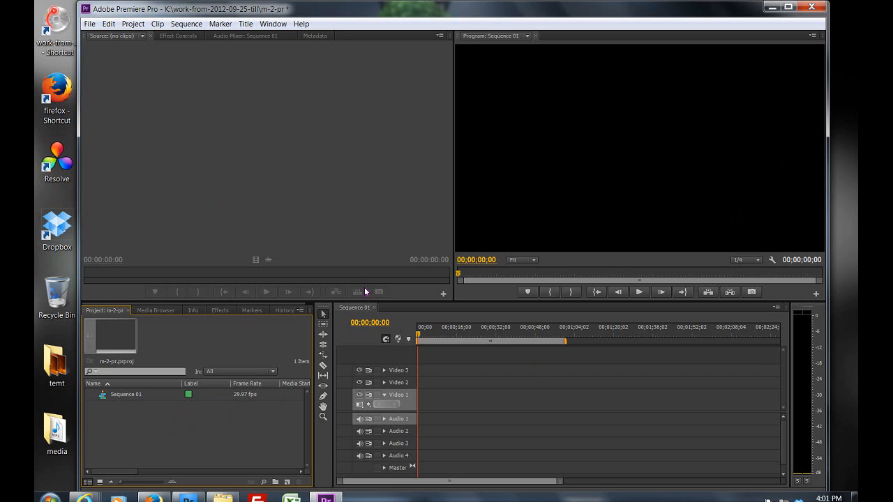
# Import the entire media folder from the desktop into the project as a bin
pyautogui.click(63, 425)
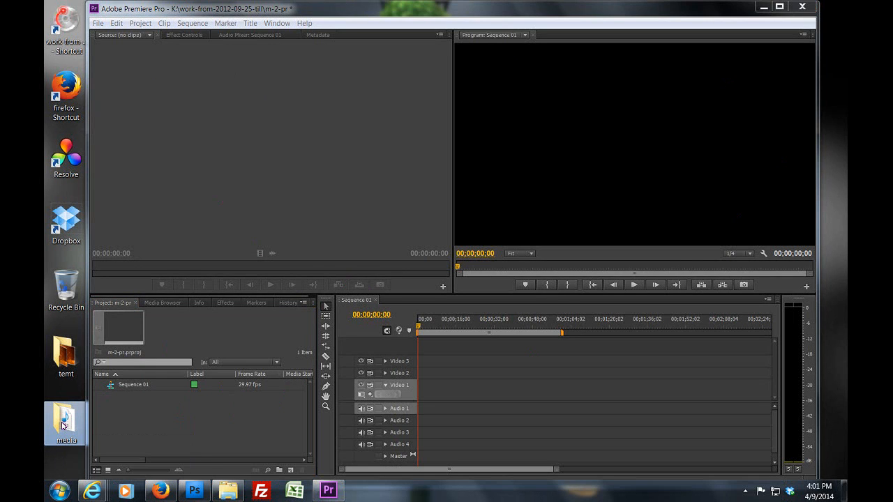
pyautogui.moveTo(485, 13); pyautogui.dragTo(519, 9)
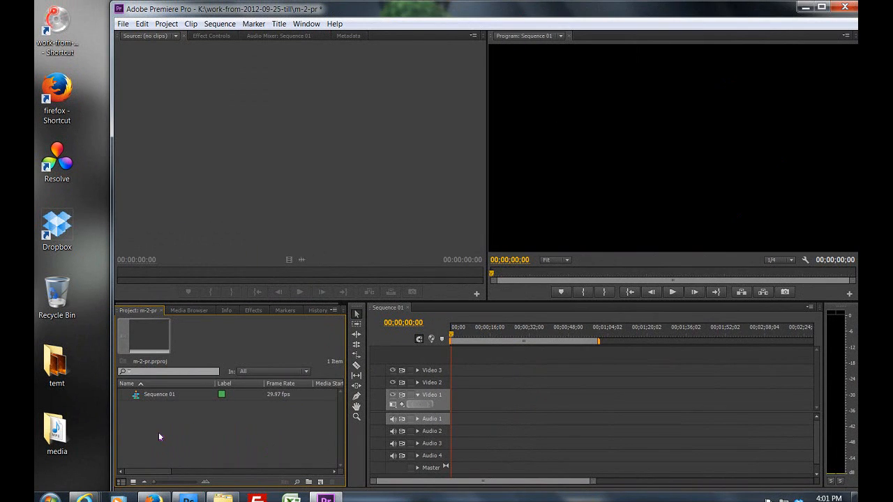
pyautogui.moveTo(55, 435); pyautogui.dragTo(185, 423)
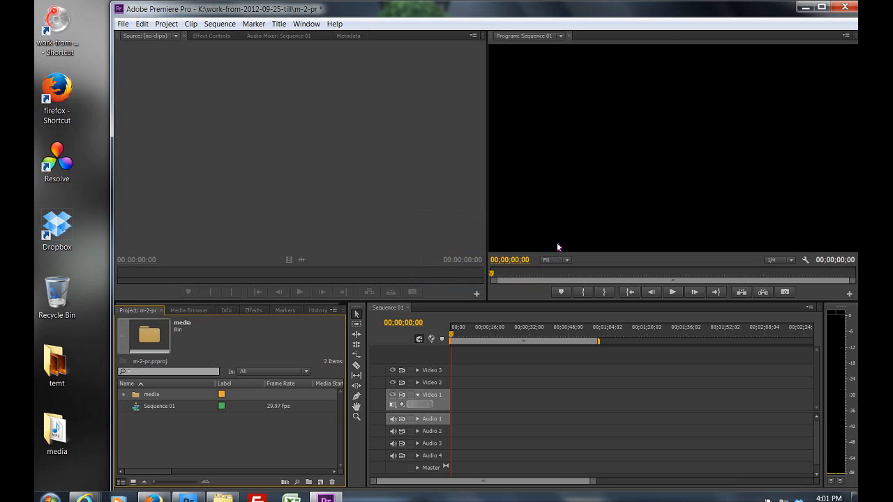
# Examine the clips inside the media bin, including canada-master-1920.mp4, do-not-enter-master-1920.mp4 and rain_traffic_master-1920.mp4, and collapse the bin
pyautogui.click(124, 395)
pyautogui.click(149, 411)
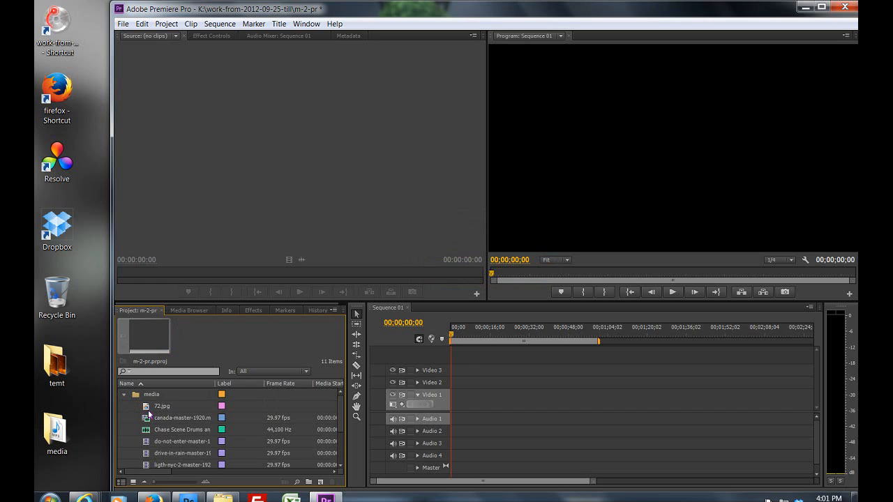
pyautogui.click(150, 418)
pyautogui.scroll(-2, 150, 418)
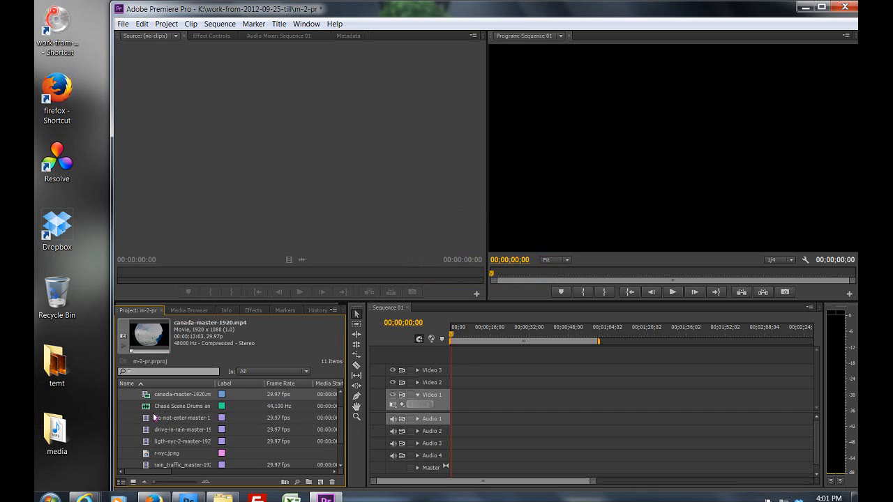
pyautogui.click(152, 419)
pyautogui.scroll(-2, 149, 427)
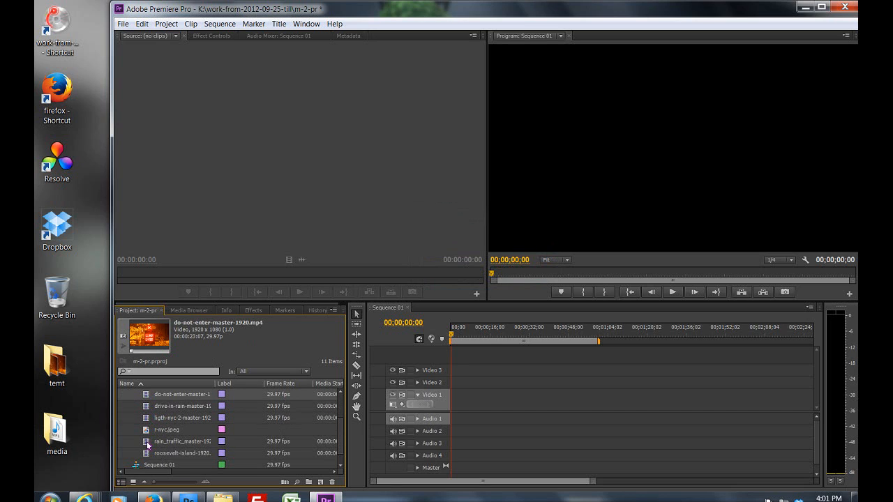
pyautogui.click(149, 442)
pyautogui.scroll(4, 156, 451)
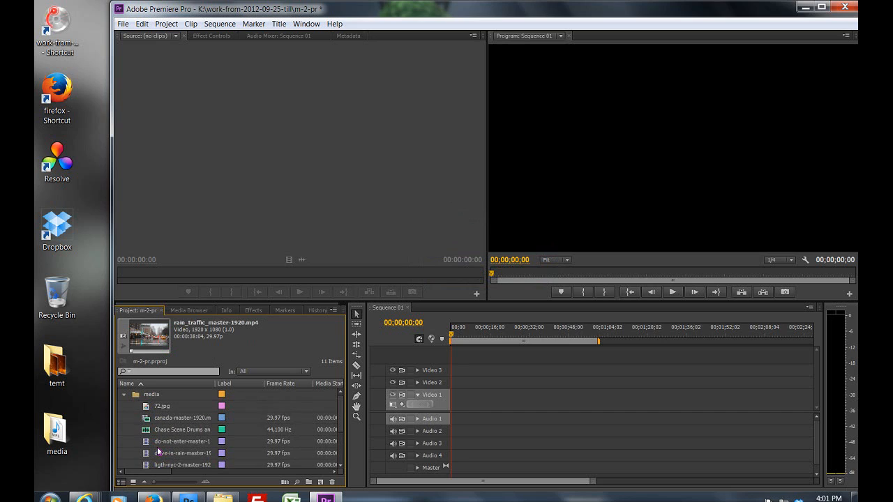
pyautogui.click(125, 394)
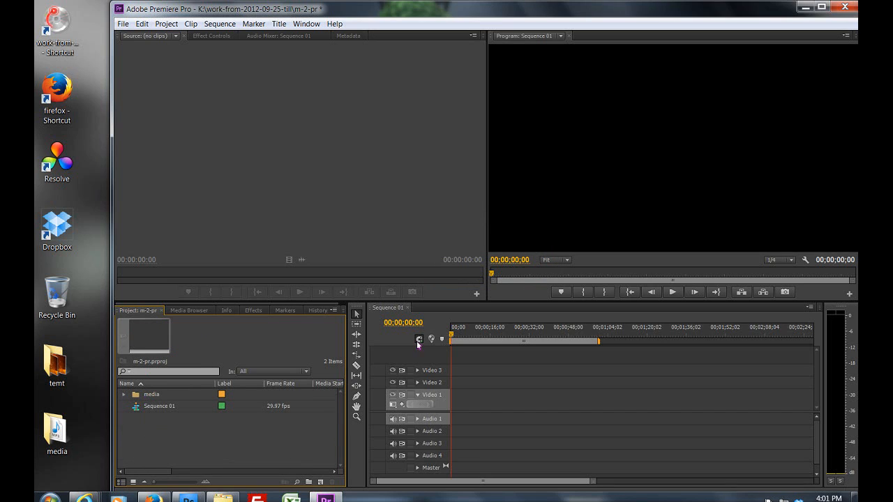
# Maximize the program window, open Chase Scene Drums and Percussion.mp3 from the media bin in the Source Monitor and preview its beginning
pyautogui.click(821, 7)
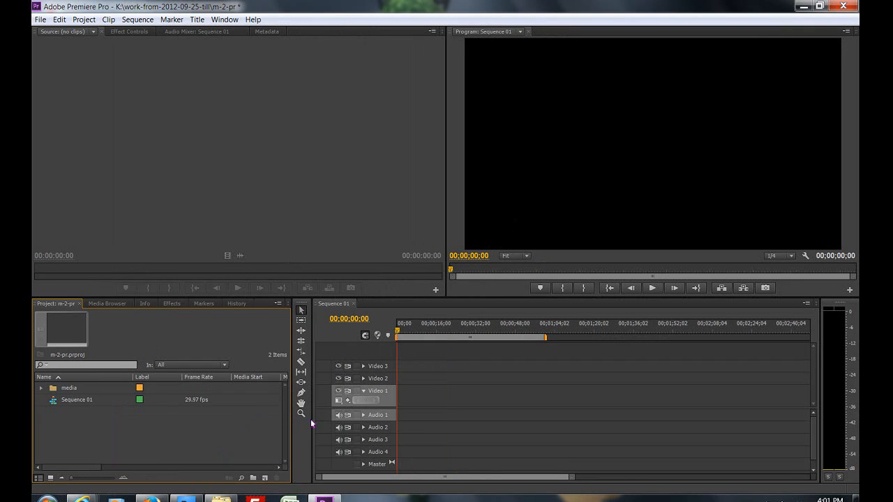
pyautogui.click(41, 387)
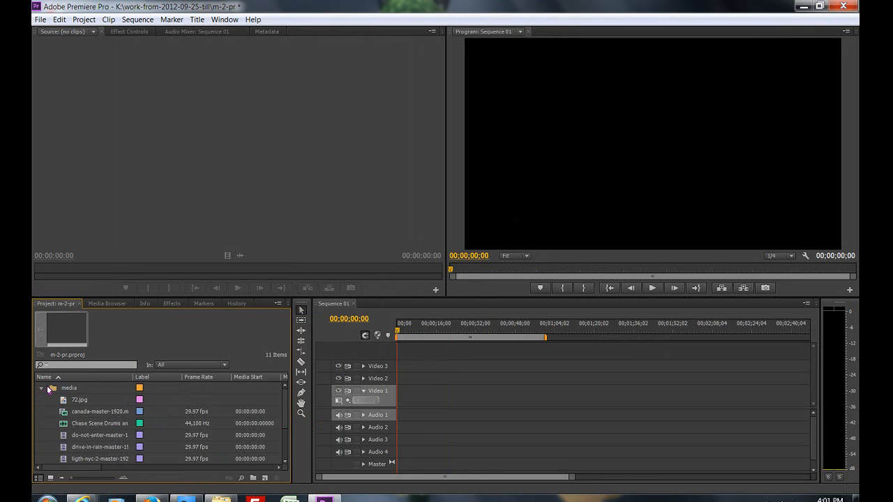
pyautogui.doubleClick(64, 424)
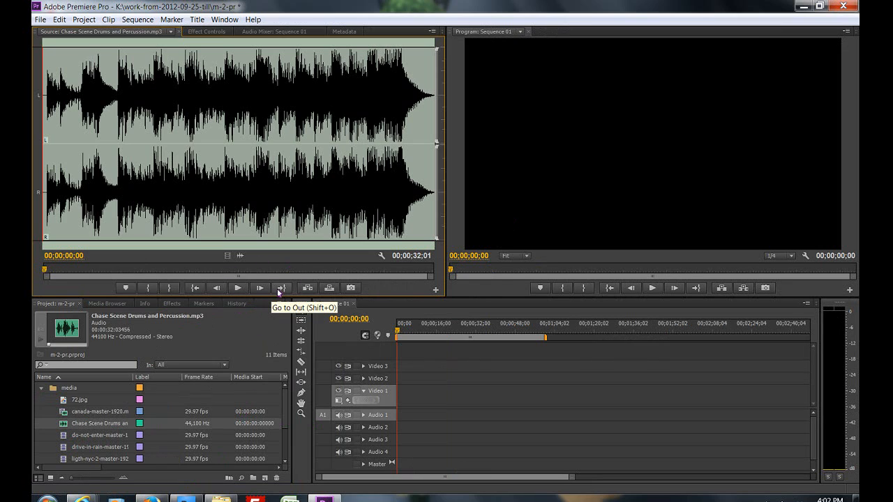
pyautogui.click(238, 288)
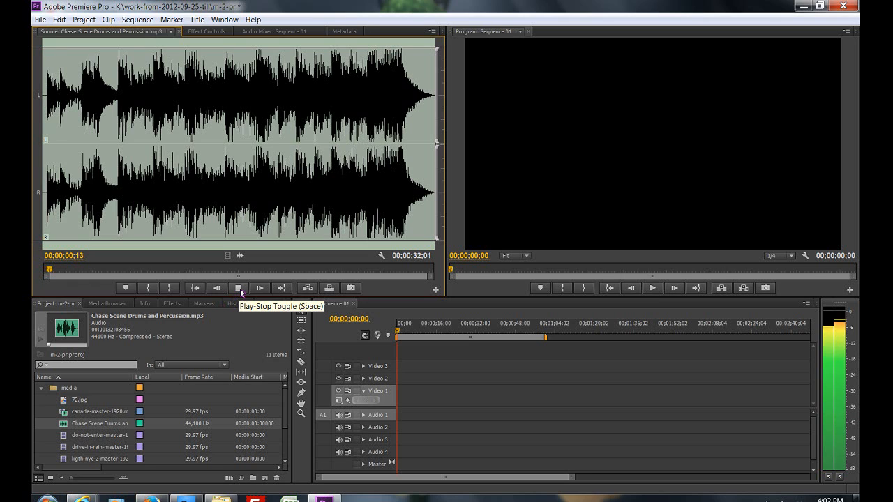
pyautogui.click(239, 288)
# Find where the music starts and mark the source clip's In point at 00;00;00;10
pyautogui.moveTo(51, 277); pyautogui.dragTo(50, 274)
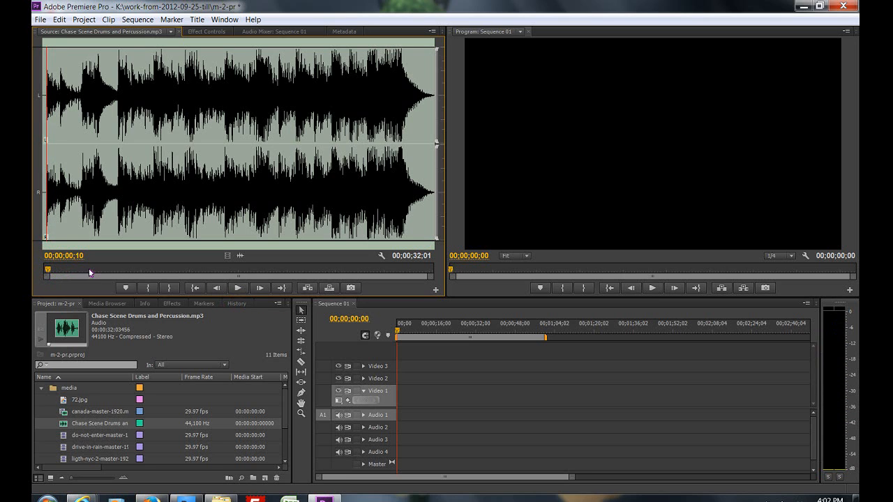
pyautogui.click(237, 289)
pyautogui.click(237, 288)
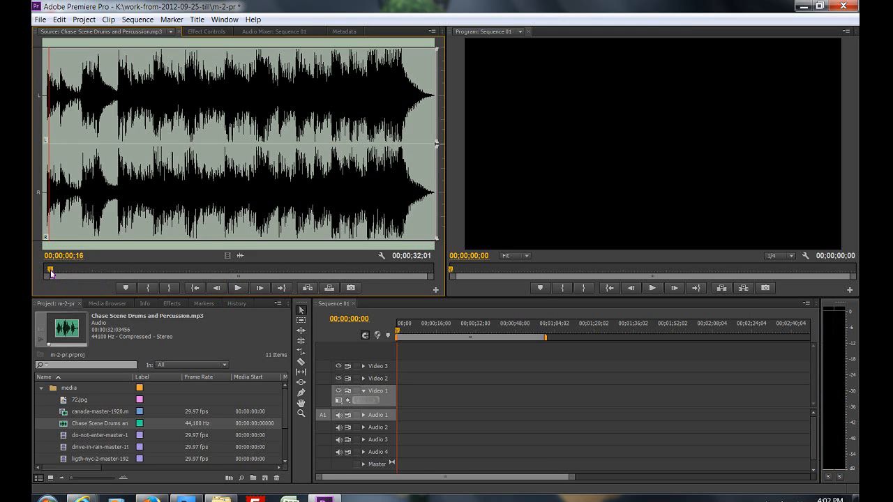
pyautogui.moveTo(52, 277); pyautogui.dragTo(49, 279)
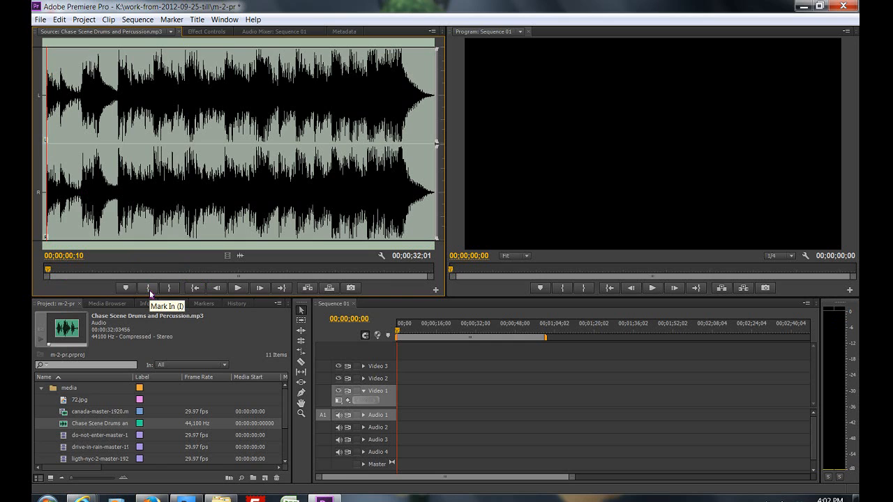
pyautogui.click(150, 290)
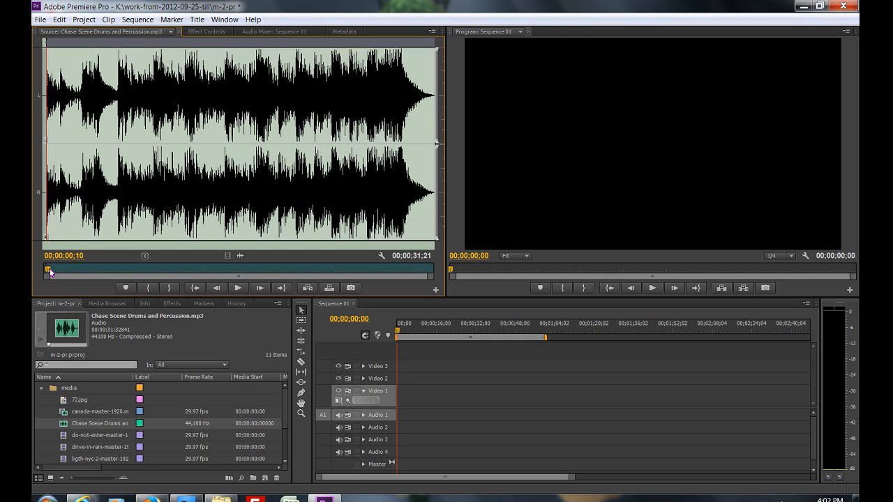
# Mark the source music clip's Out point at 00;00;14;17
pyautogui.moveTo(50, 272); pyautogui.dragTo(213, 280)
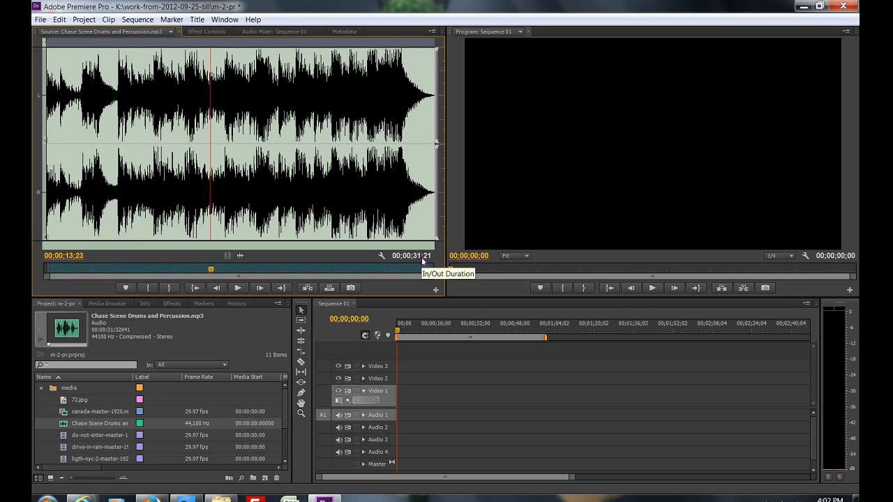
pyautogui.moveTo(209, 268); pyautogui.dragTo(203, 269)
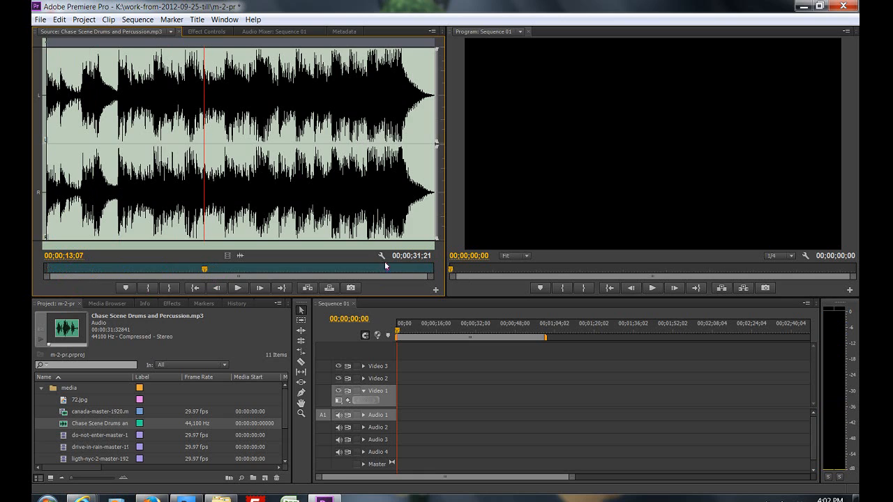
pyautogui.click(205, 271)
pyautogui.moveTo(205, 271); pyautogui.dragTo(222, 270)
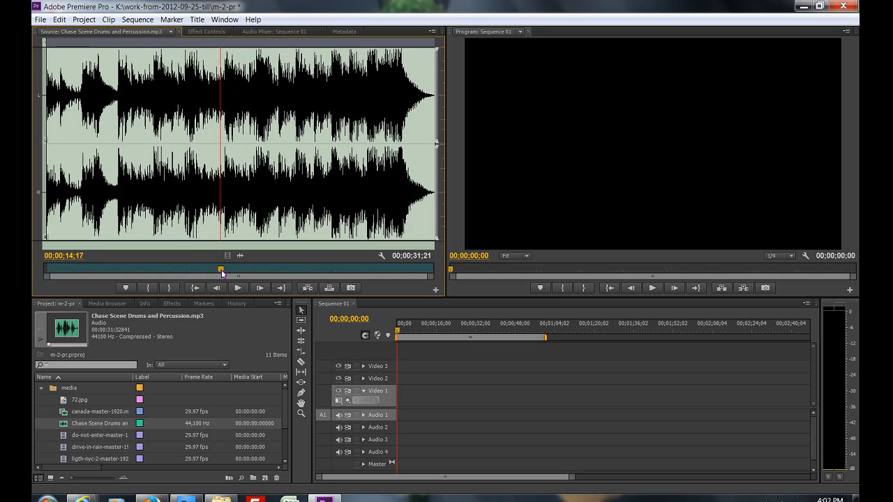
pyautogui.click(169, 288)
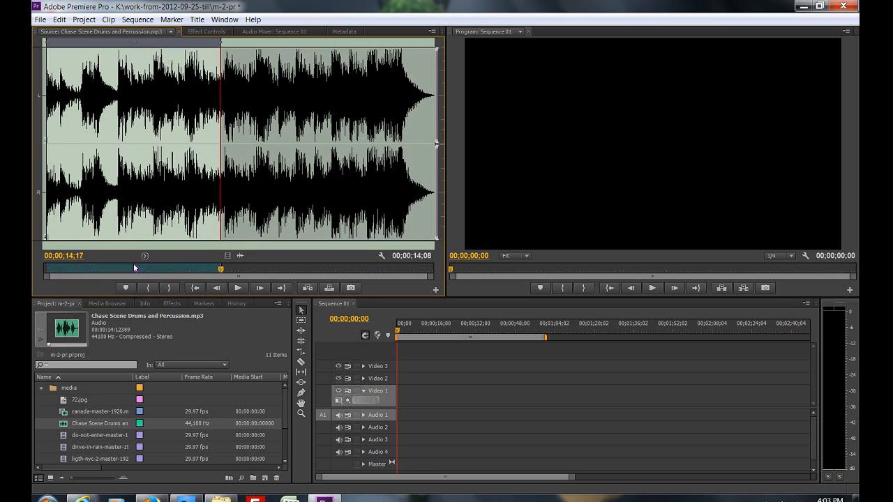
# Set the source music clip's Out point to 00;00;19;04
pyautogui.moveTo(221, 272); pyautogui.dragTo(276, 277)
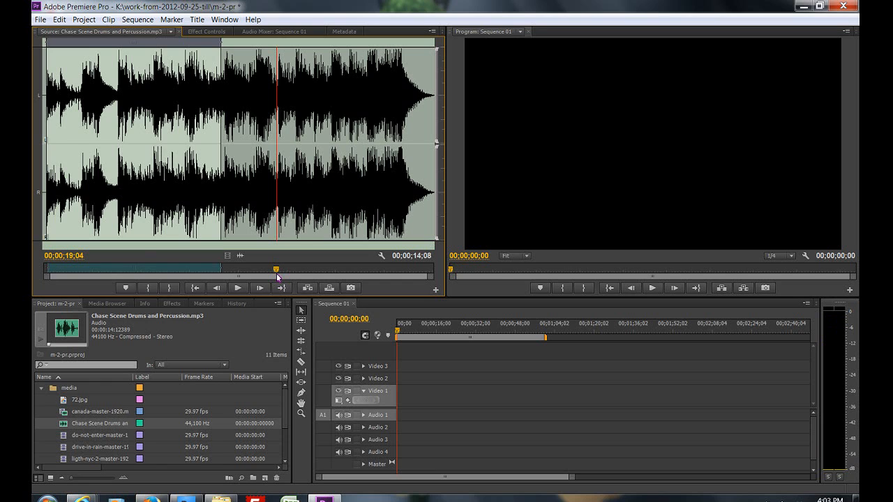
pyautogui.press('o')
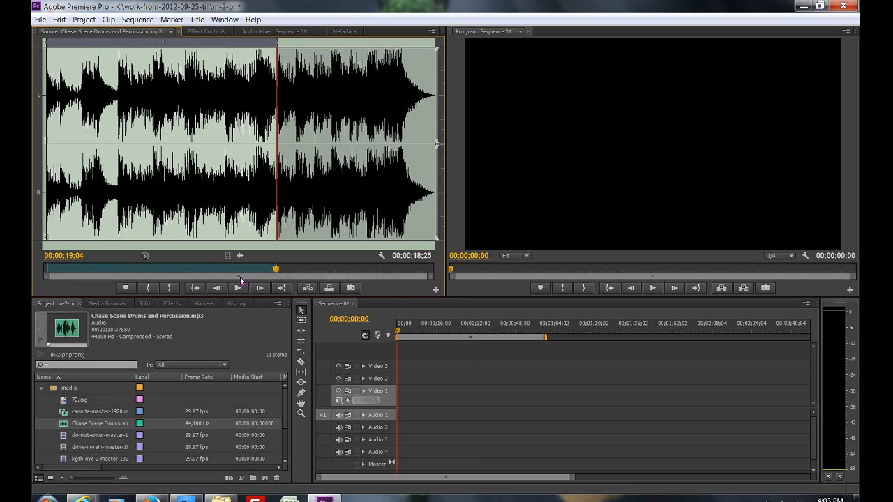
# Move the playhead of Sequence 01 to 00;00;32;17
pyautogui.moveTo(398, 335)
pyautogui.mouseDown()
pyautogui.moveTo(413, 335)
pyautogui.moveTo(395, 338)
pyautogui.mouseUp()
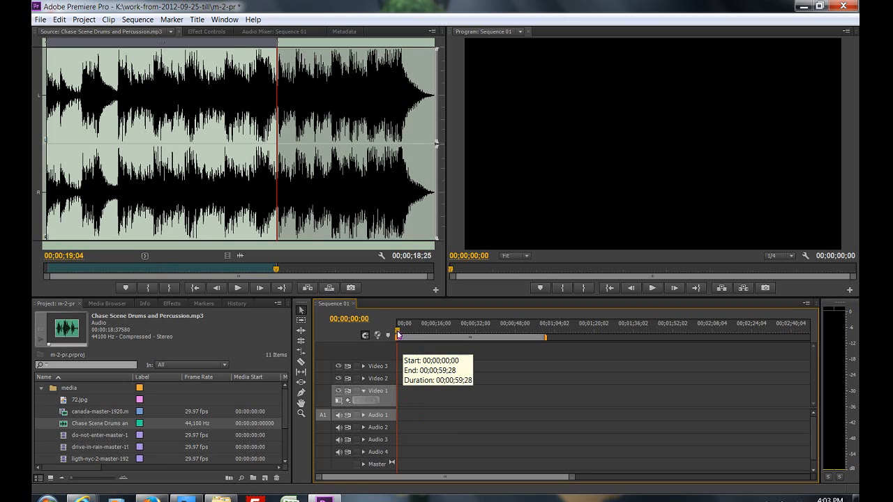
pyautogui.moveTo(397, 329); pyautogui.dragTo(478, 336)
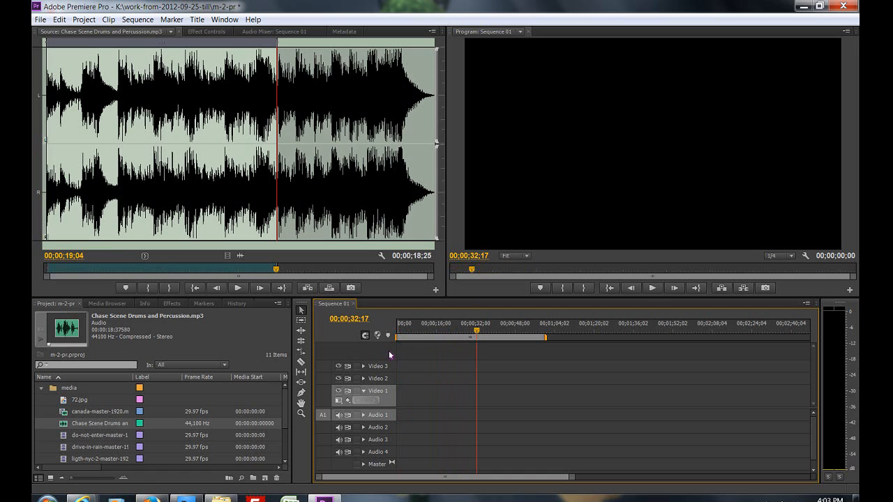
# Shift the work area to start at the playhead and place the trimmed music on Audio 1 at 00;00;32;17
pyautogui.moveTo(398, 340); pyautogui.dragTo(477, 340)
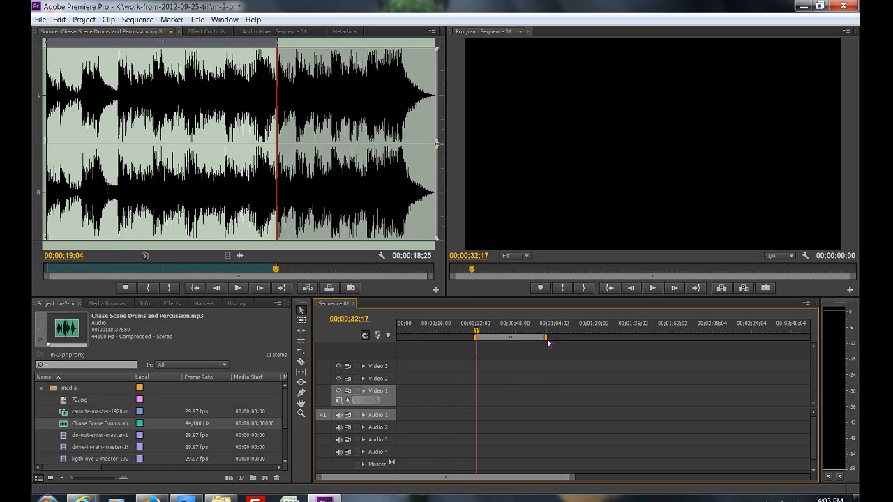
pyautogui.moveTo(547, 339); pyautogui.dragTo(623, 341)
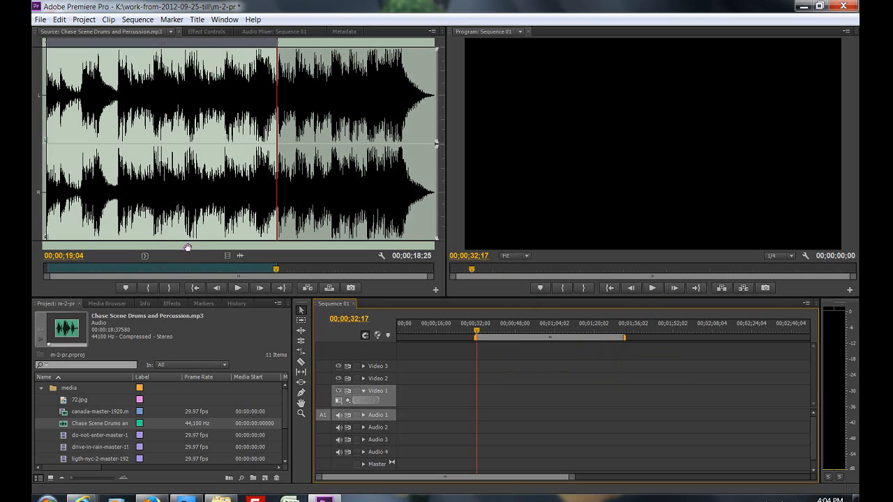
pyautogui.click(227, 256)
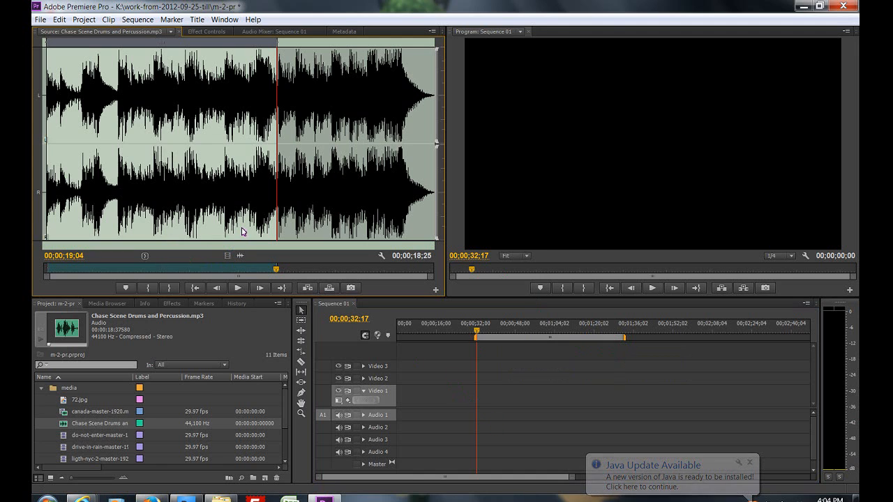
pyautogui.moveTo(240, 256); pyautogui.dragTo(484, 417)
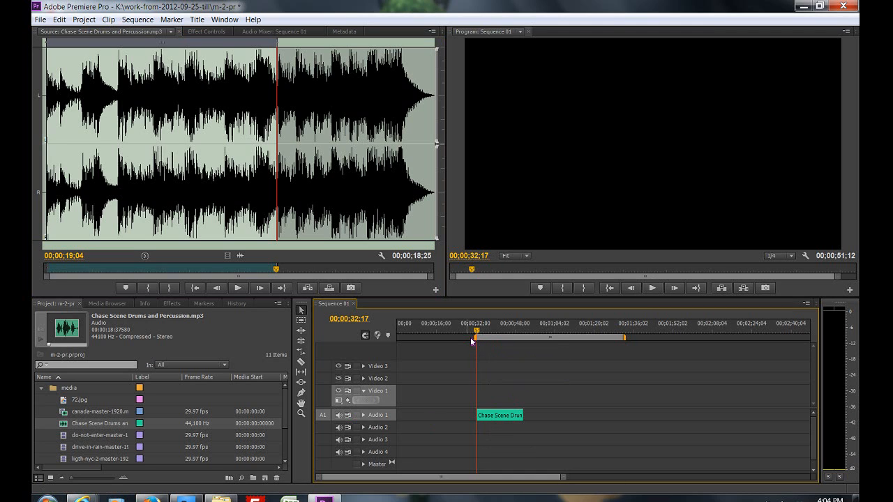
# Shorten the work area to the end of the music clip, preview the music, and return the playhead to 00;00;32;05
pyautogui.moveTo(624, 339); pyautogui.dragTo(525, 348)
pyautogui.press('space')
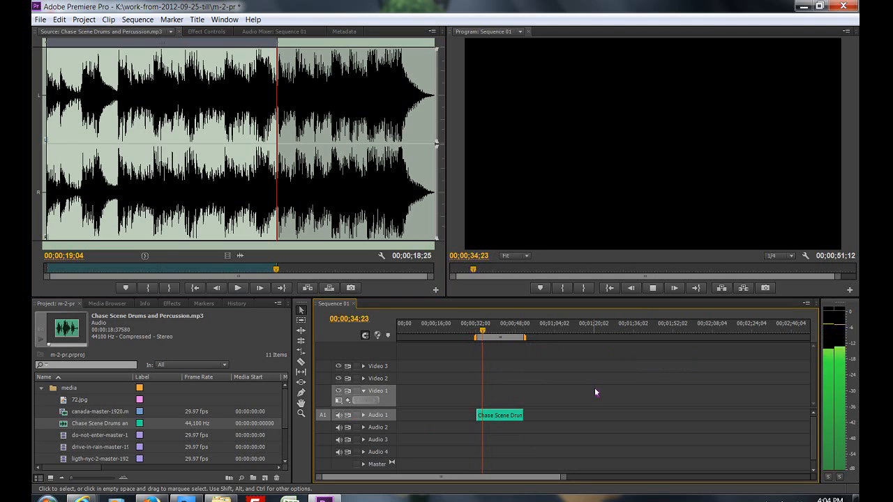
pyautogui.press('space')
pyautogui.moveTo(483, 331); pyautogui.dragTo(478, 339)
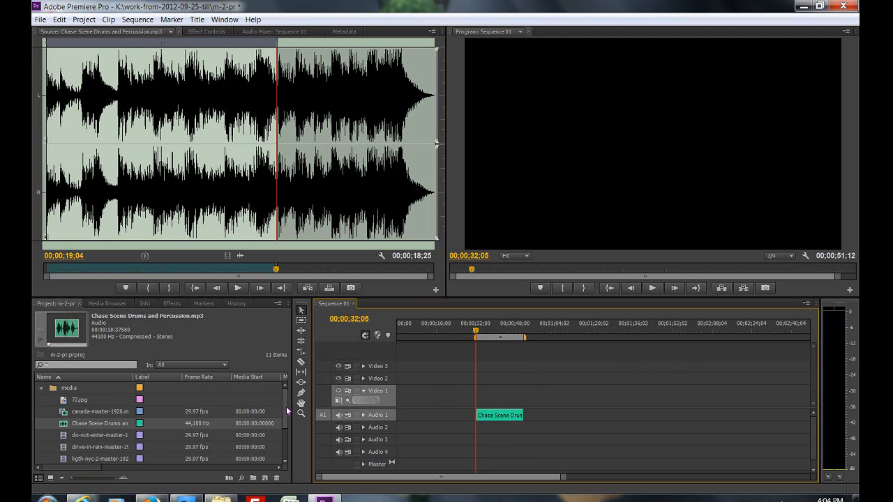
# Open drive-in-rain-master-1920.mp4 in the source monitor, play past the truck, and mark the In point at 00:00:03:24
pyautogui.scroll(-1, 230, 425)
pyautogui.doubleClick(82, 440)
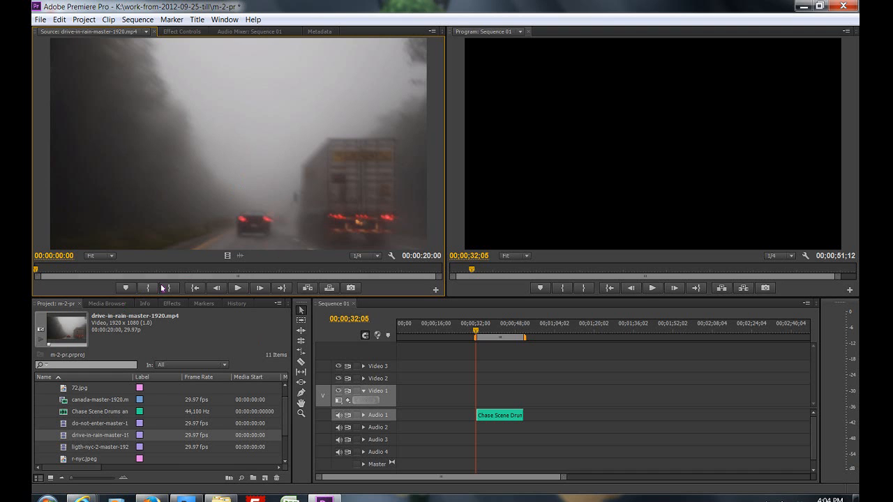
pyautogui.click(239, 289)
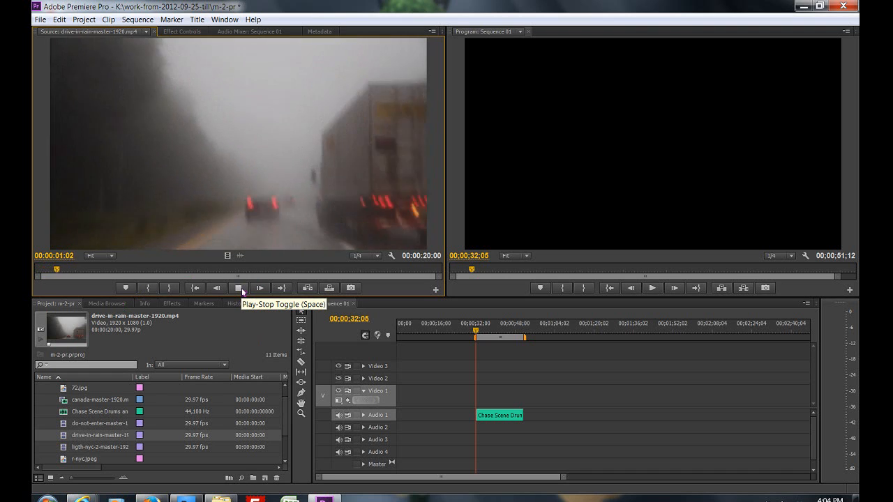
pyautogui.click(242, 289)
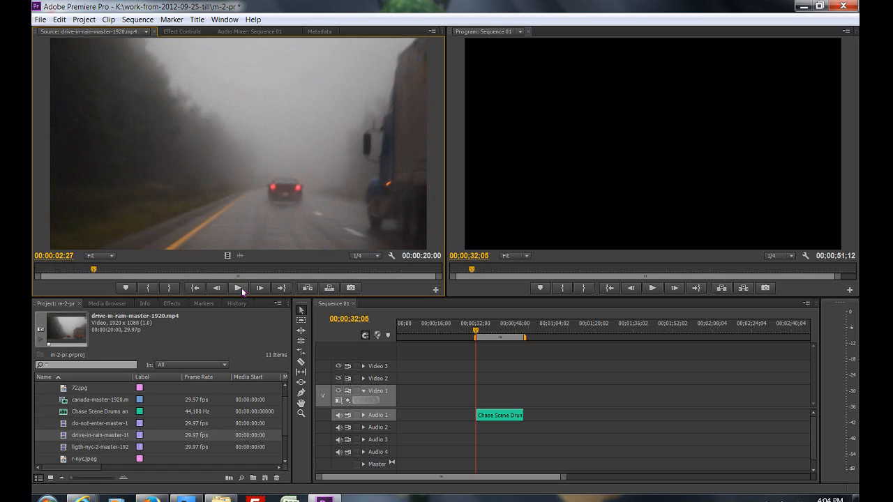
pyautogui.click(238, 288)
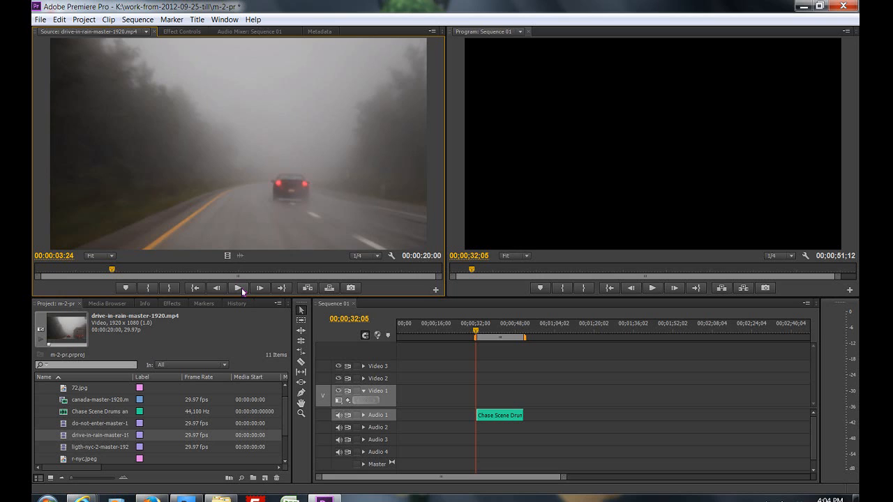
pyautogui.press('i')
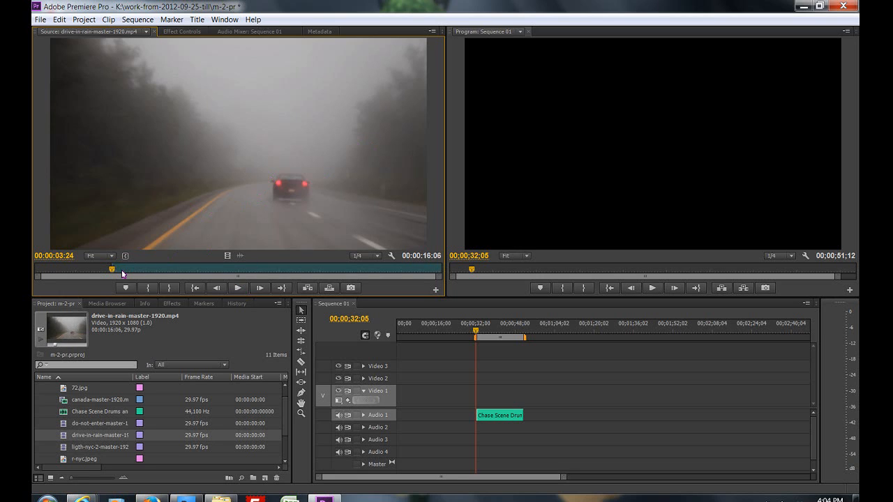
# Play the driving clip onward and mark its Out point at 00:00:06:21
pyautogui.press('space')
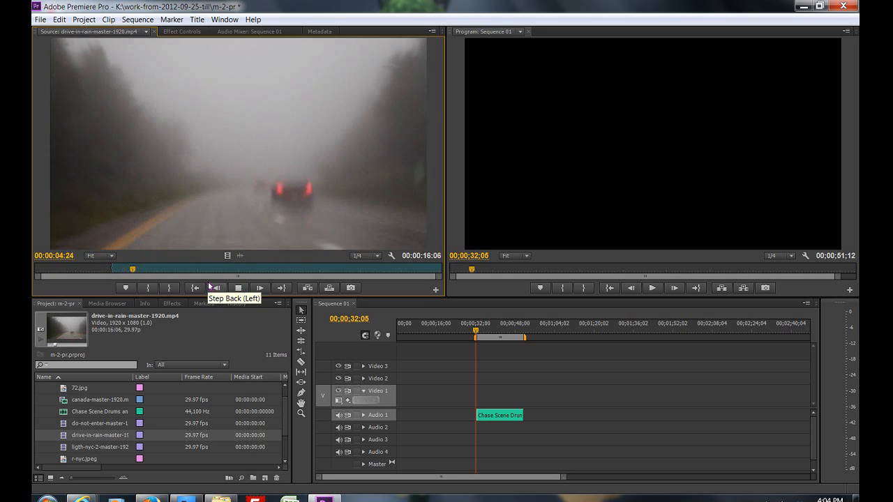
pyautogui.press('space')
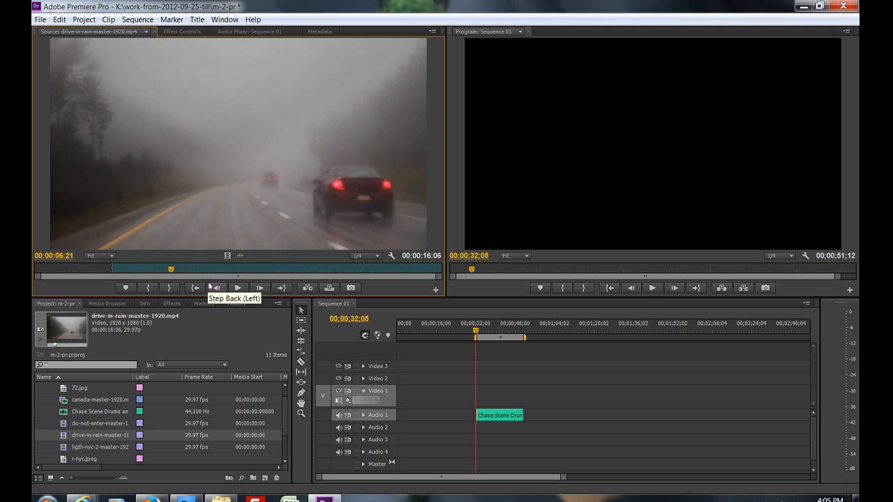
pyautogui.press('o')
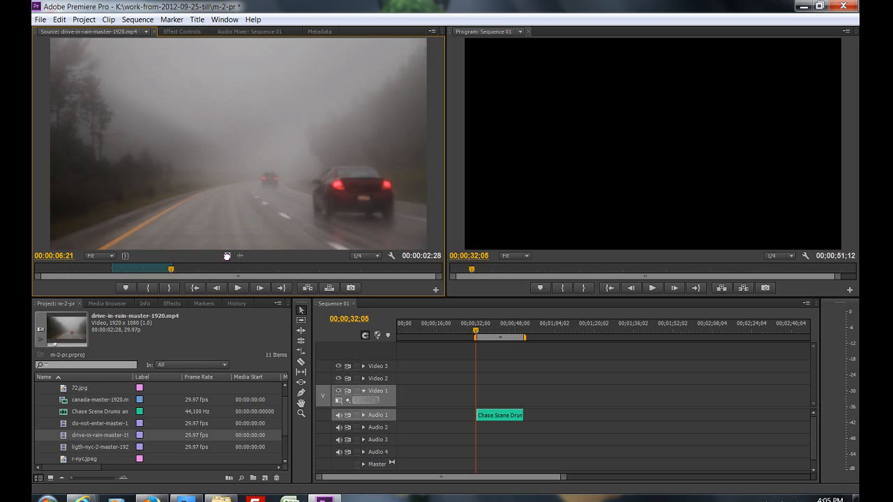
# Place the trimmed driving clip on Video 1 above the start of the music and move the playhead to its first frame
pyautogui.moveTo(396, 345); pyautogui.dragTo(536, 195)
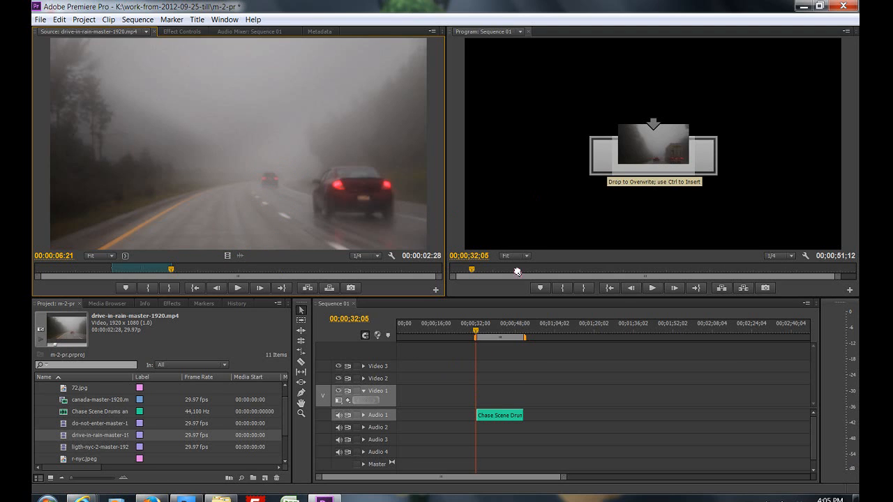
pyautogui.moveTo(517, 271); pyautogui.dragTo(481, 403)
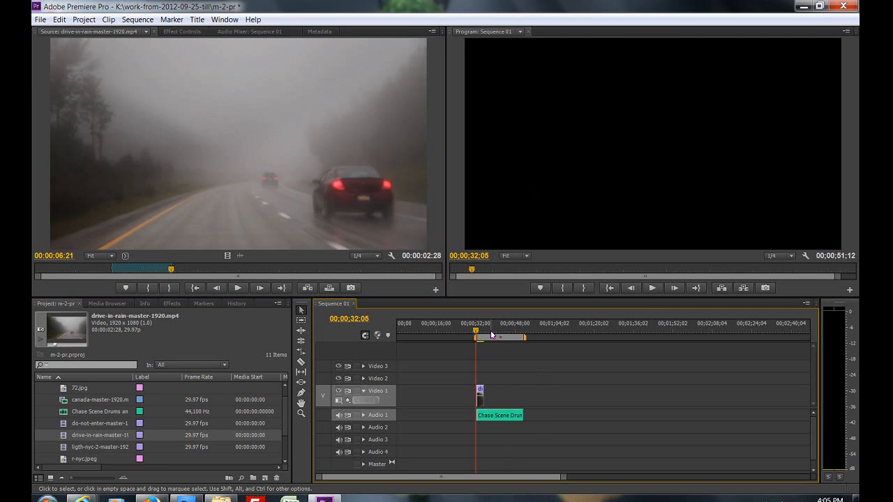
pyautogui.moveTo(563, 477); pyautogui.dragTo(467, 490)
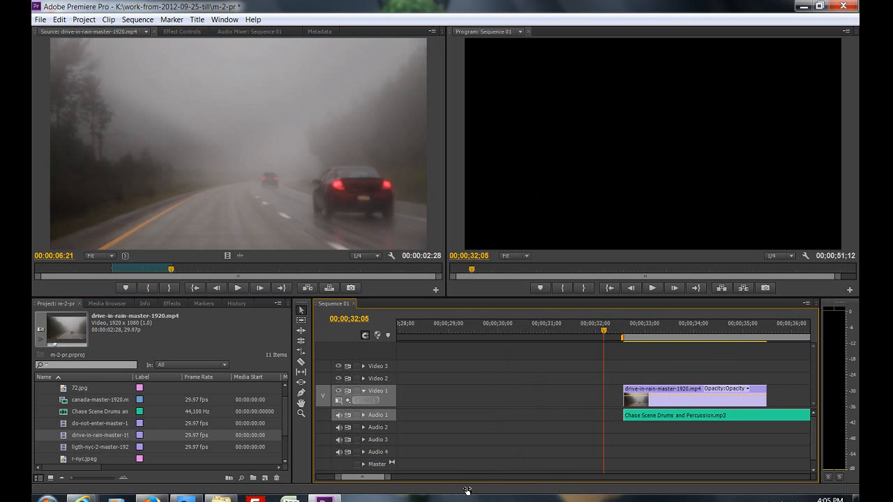
pyautogui.scroll(-3, 368, 481)
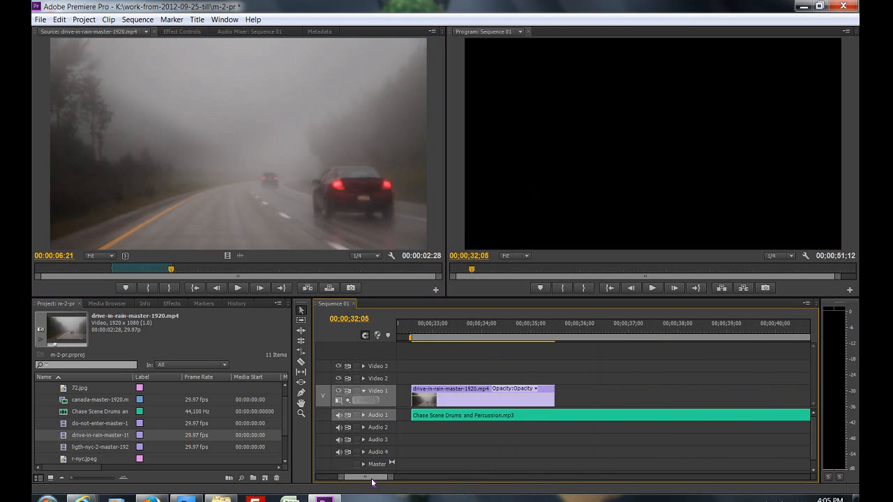
pyautogui.scroll(1, 368, 482)
pyautogui.press('Down')
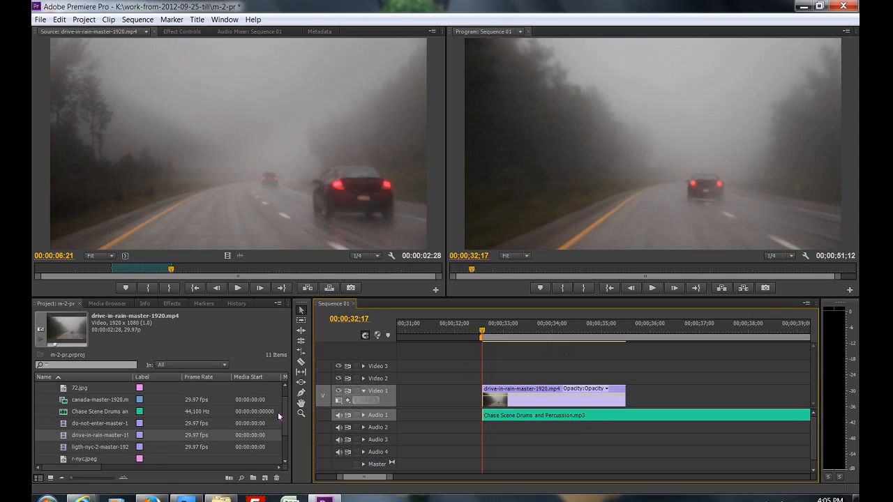
# Open do-not-enter-master-1920.mp4 in the source monitor and mark In at 00:00:08:20 and Out at 00:00:17:05
pyautogui.doubleClick(64, 424)
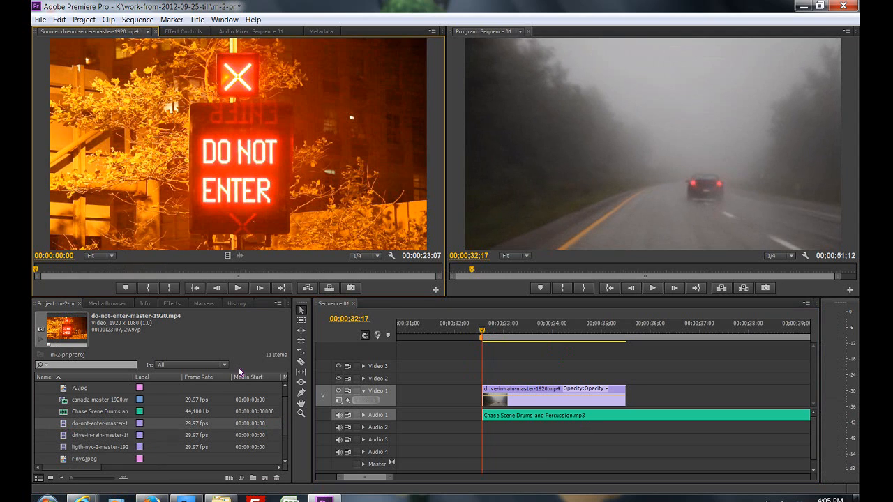
pyautogui.scroll(1, 315, 319)
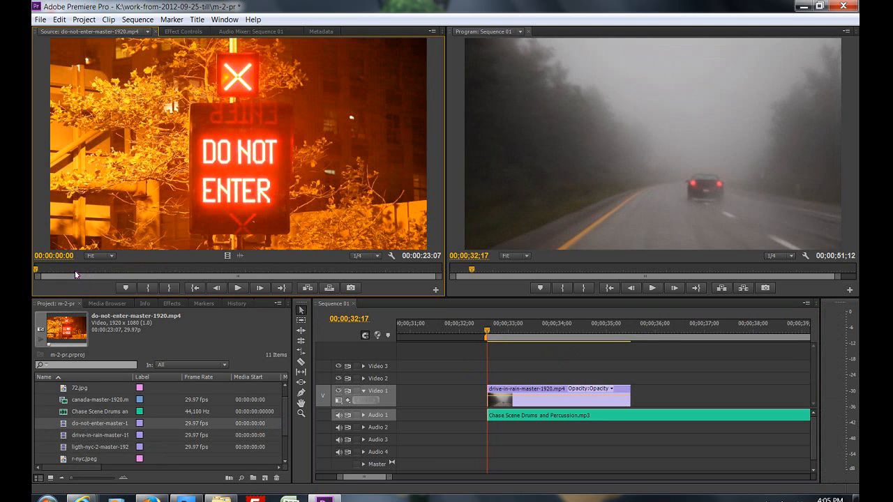
pyautogui.moveTo(39, 271); pyautogui.dragTo(190, 270)
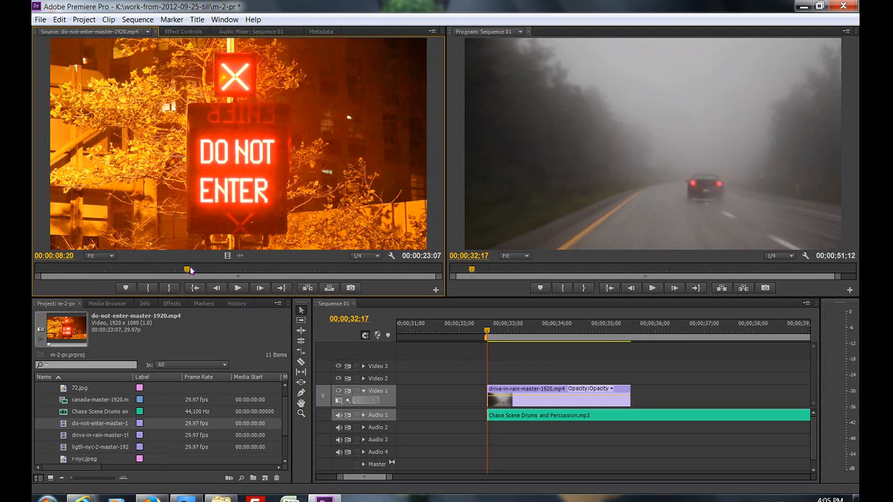
pyautogui.click(151, 289)
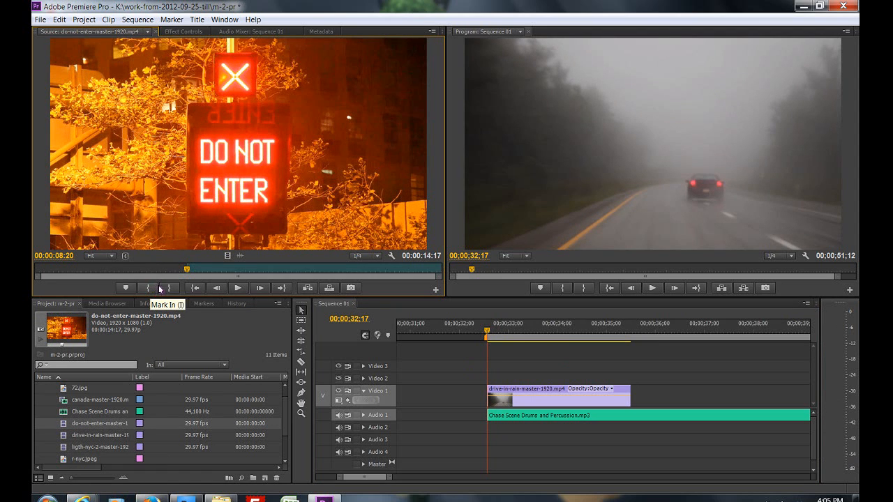
pyautogui.moveTo(186, 270); pyautogui.dragTo(339, 273)
pyautogui.click(170, 287)
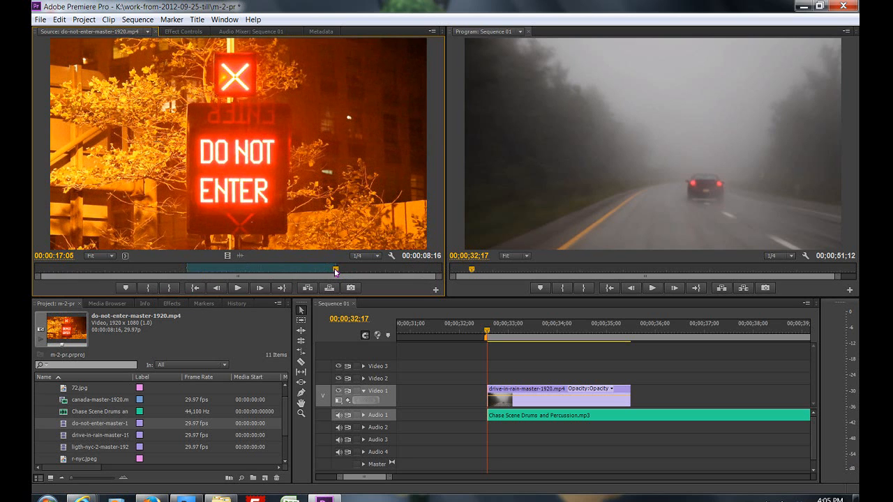
# Set the do-not-enter clip's Out point to 00:00:13:04 and place it on Video 1 directly after the driving clip
pyautogui.moveTo(336, 271); pyautogui.dragTo(238, 260)
pyautogui.click(170, 287)
pyautogui.click(169, 287)
pyautogui.click(170, 287)
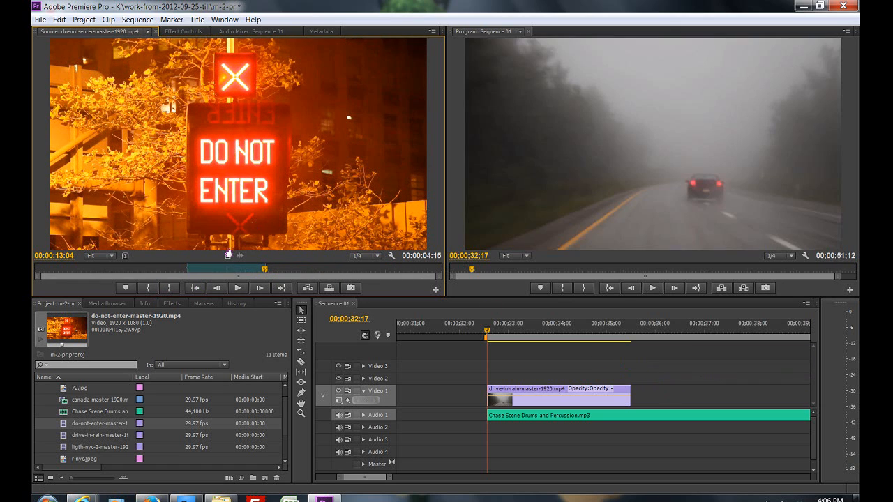
pyautogui.moveTo(505, 302); pyautogui.dragTo(637, 407)
pyautogui.moveTo(388, 477); pyautogui.dragTo(440, 481)
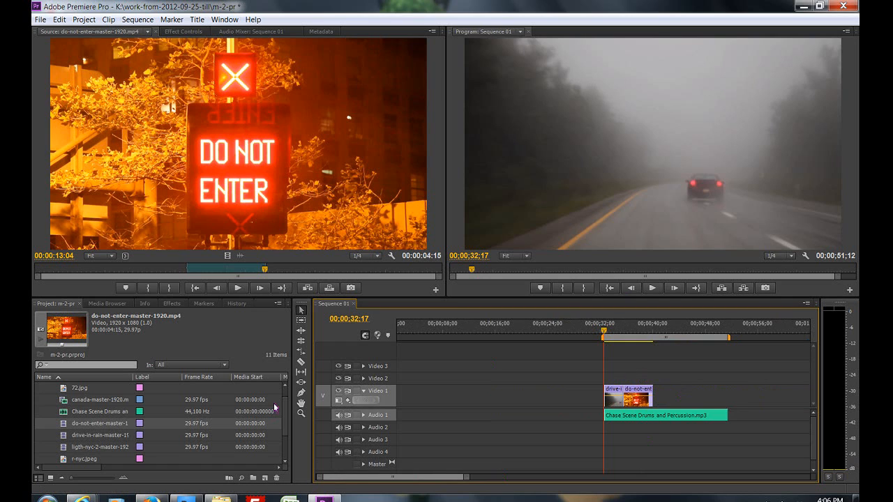
# Open rain_traffic_master-1920.mp4 in the source monitor and mark its In point about a third of the way through
pyautogui.scroll(-1, 140, 433)
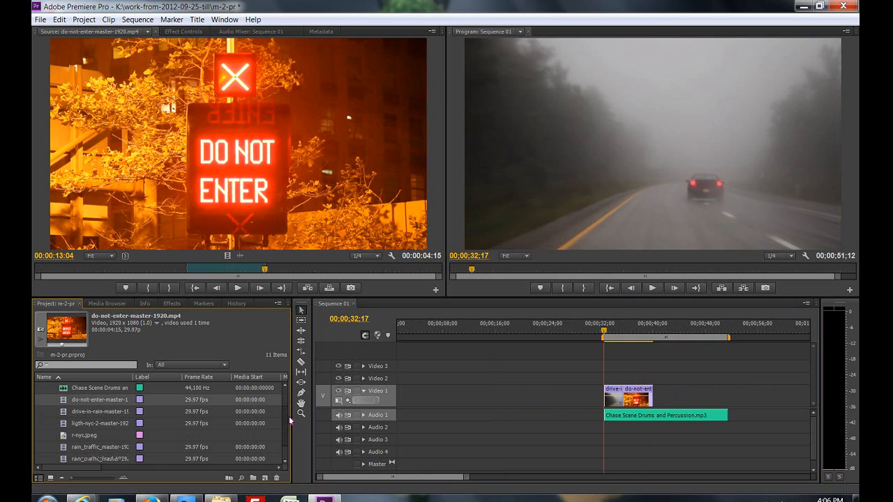
pyautogui.doubleClick(92, 447)
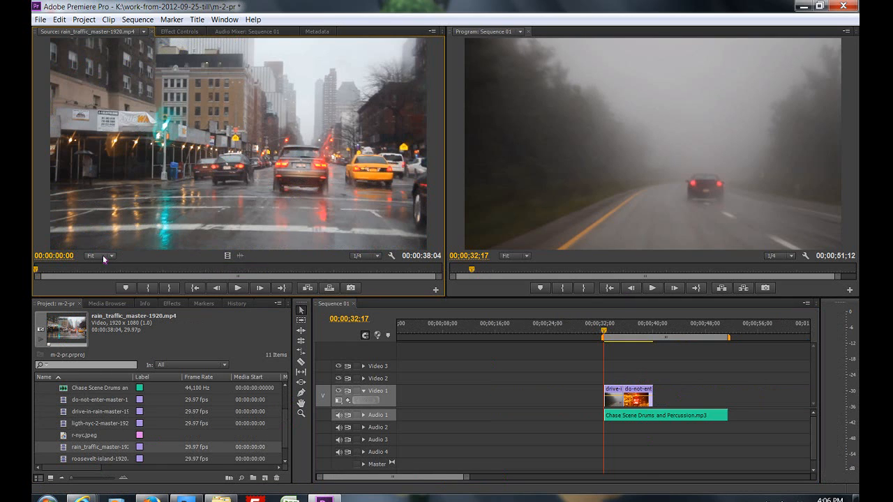
pyautogui.moveTo(41, 274); pyautogui.dragTo(164, 281)
pyautogui.press('i')
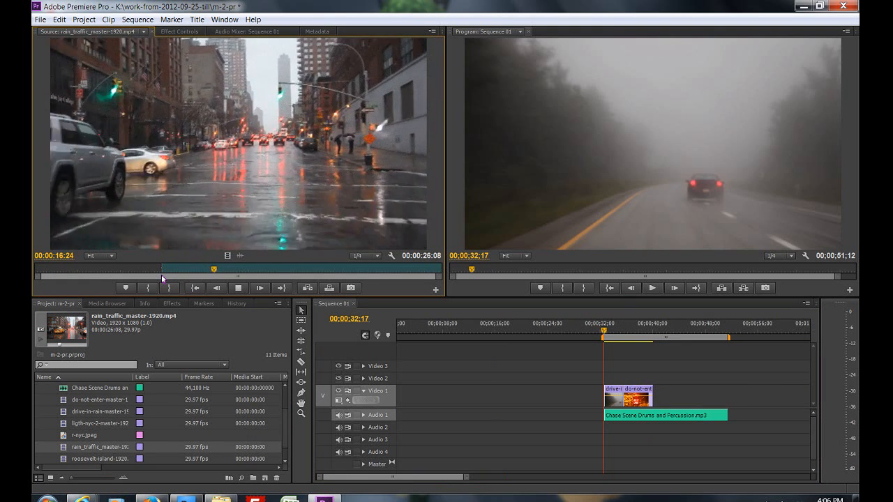
# Mark the rain traffic clip's Out point for a 00:00:05:01 selection and place it on Video 1 after the do-not-enter clip
pyautogui.press('o')
pyautogui.press('space')
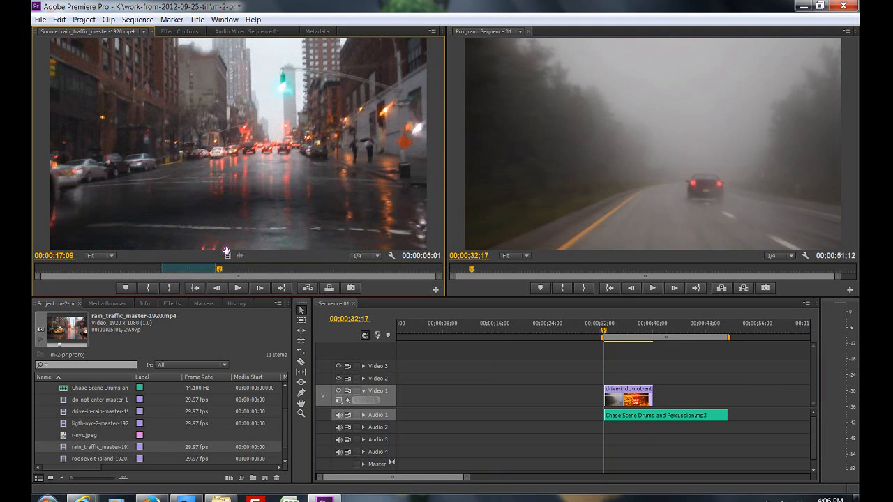
pyautogui.moveTo(227, 253); pyautogui.dragTo(660, 397)
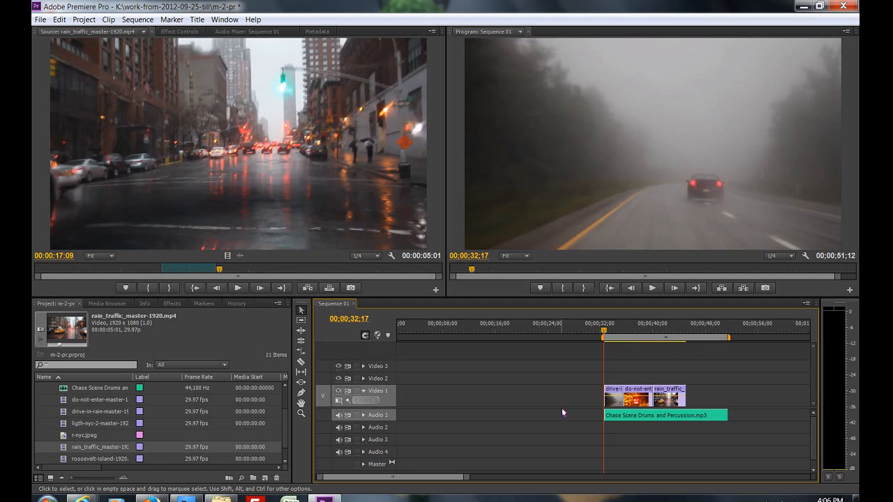
# Open roosevelt-island-1920.mp4 in the source monitor, play it, and mark the In point at 00:00:05:04
pyautogui.scroll(-2, 101, 447)
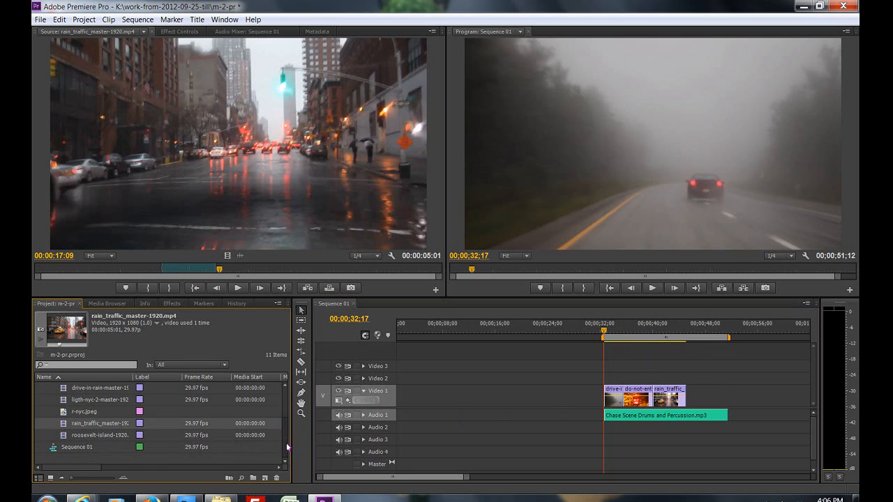
pyautogui.doubleClick(94, 434)
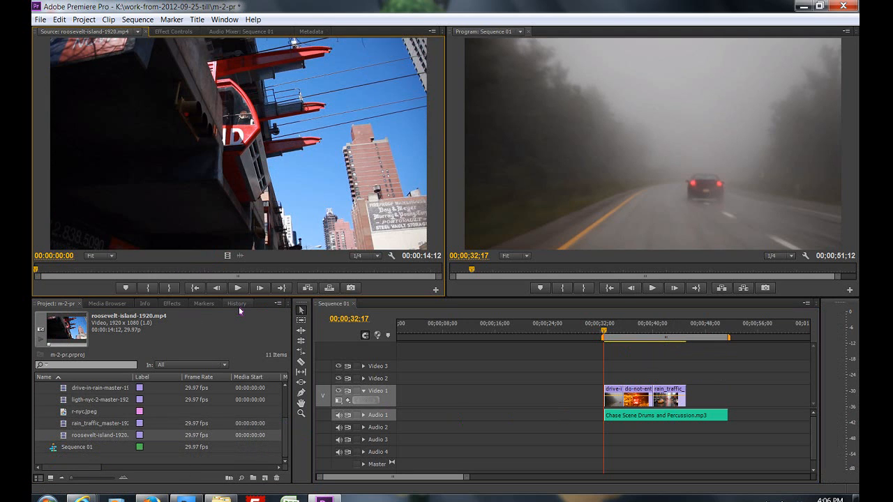
pyautogui.press('space')
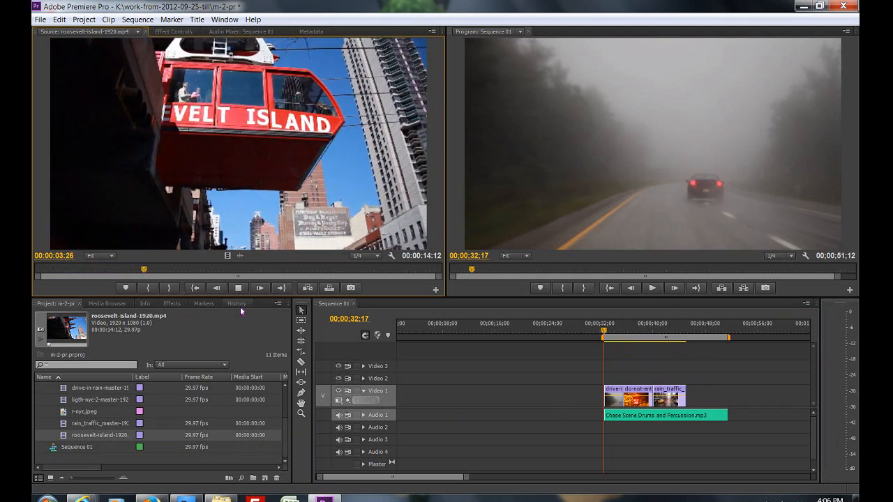
pyautogui.press('space')
pyautogui.press('i')
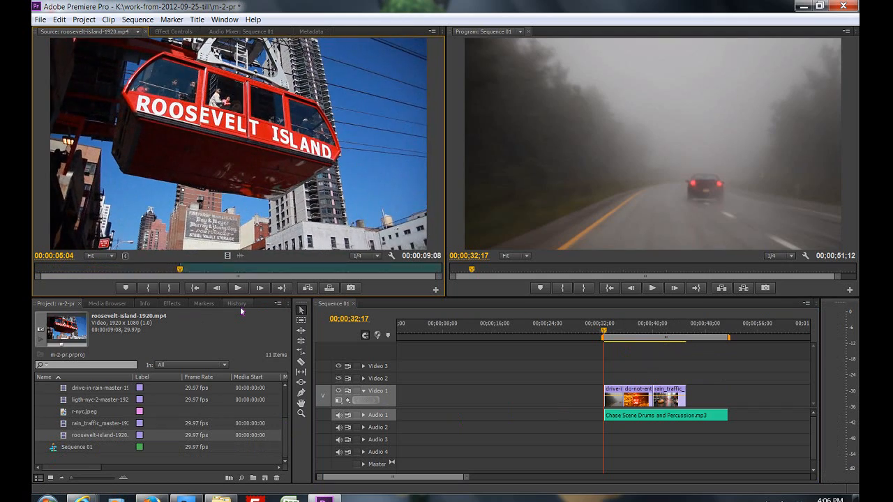
# Mark the Roosevelt Island clip's Out point for a 00:00:03:13 selection and place it on Video 1 directly after the rain traffic clip
pyautogui.press('space')
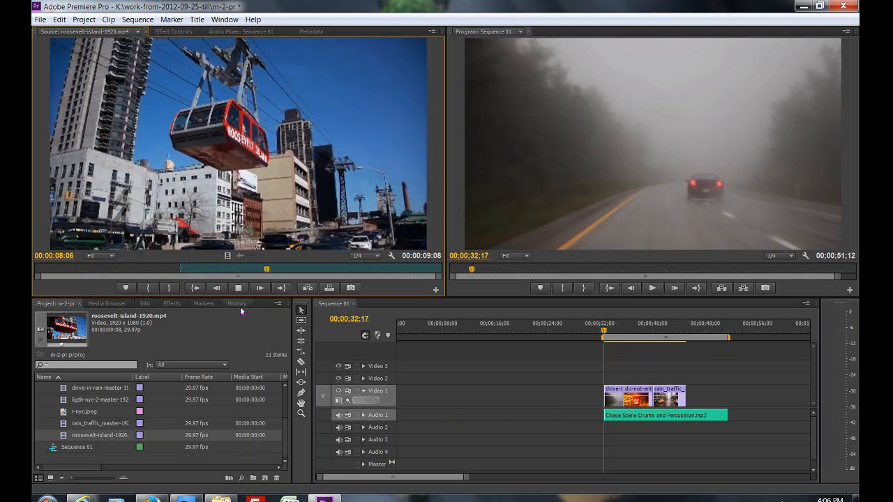
pyautogui.press('o')
pyautogui.press('space')
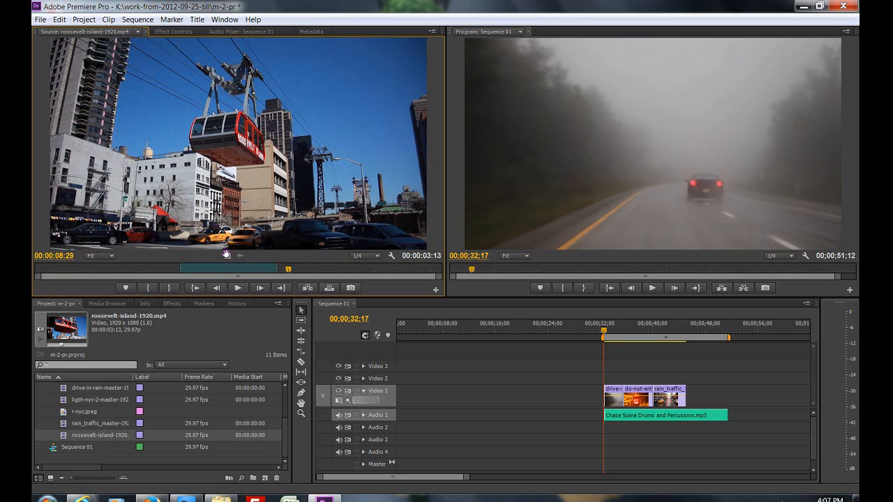
pyautogui.moveTo(632, 325); pyautogui.dragTo(701, 404)
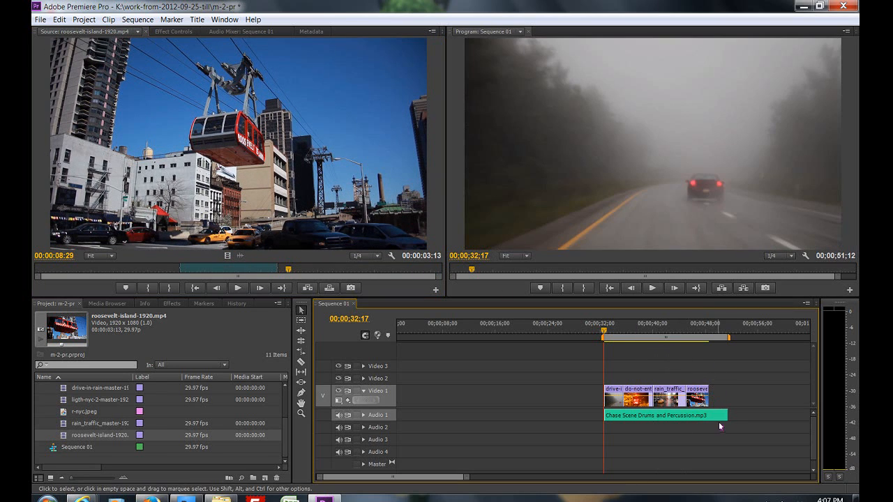
# Trim the music clip and the work area to end with the Roosevelt Island clip, and play the sequence through
pyautogui.moveTo(468, 478); pyautogui.dragTo(423, 479)
pyautogui.moveTo(644, 416); pyautogui.dragTo(617, 411)
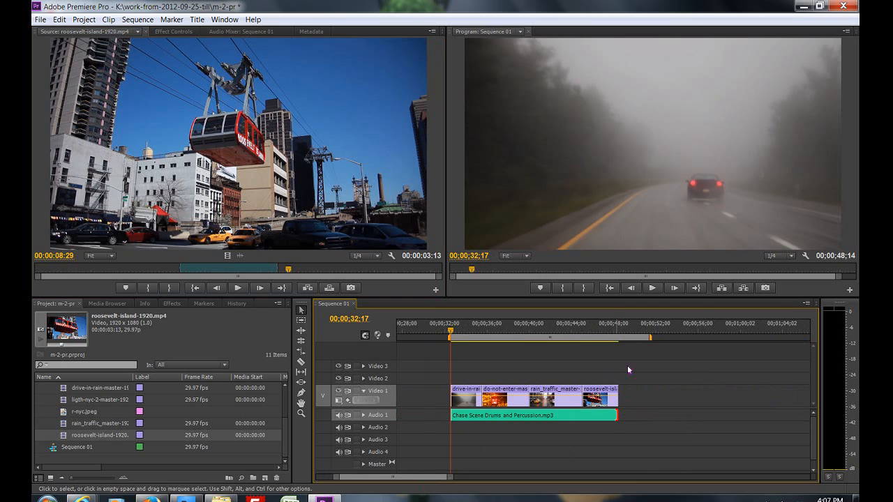
pyautogui.moveTo(650, 340); pyautogui.dragTo(619, 340)
pyautogui.press('space')
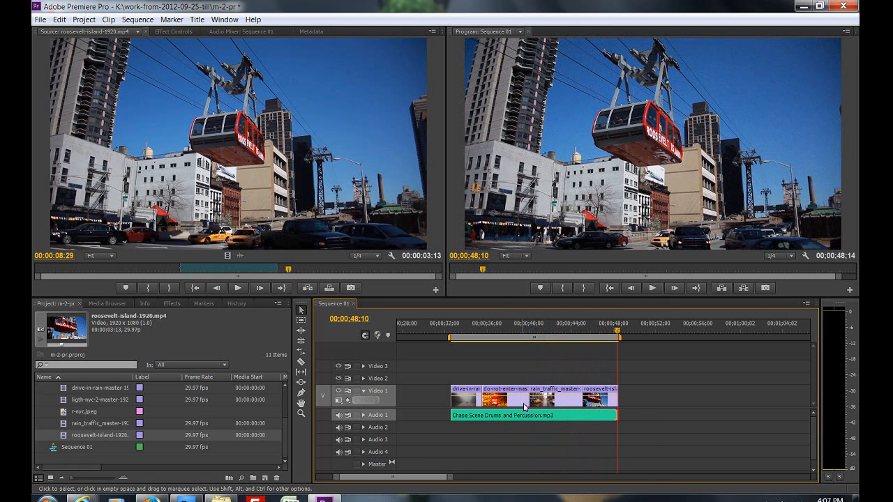
# Move the cut between the do-not-enter and rain traffic clips earlier, to shortly after 00;00;38;00, without leaving a gap
pyautogui.moveTo(529, 392); pyautogui.dragTo(515, 392)
pyautogui.click(508, 328)
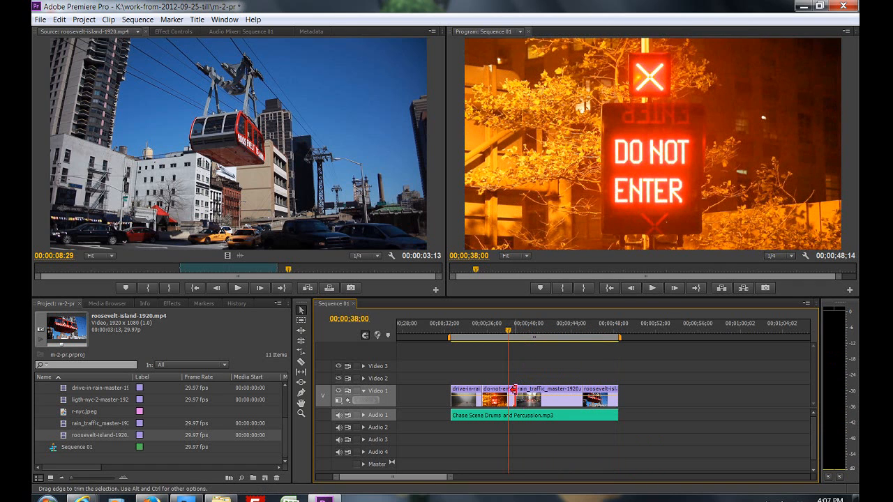
pyautogui.moveTo(454, 481); pyautogui.dragTo(437, 482)
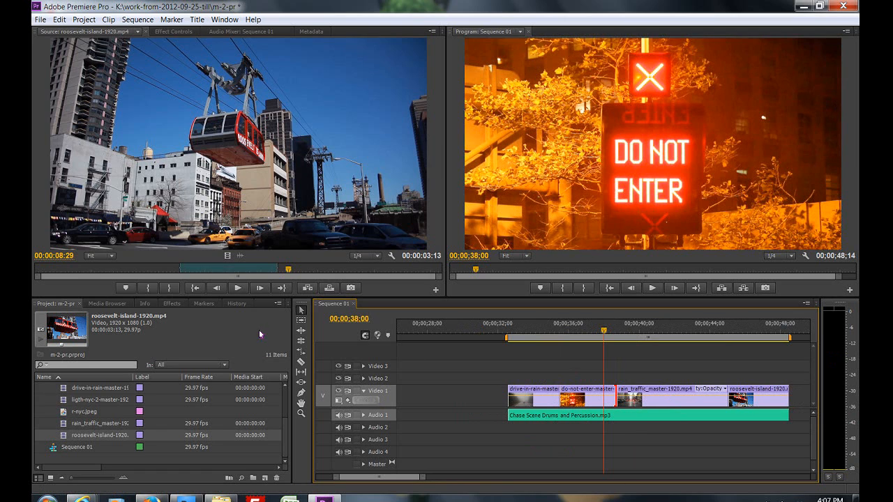
# Apply a Cross Dissolve video transition at each of the three cuts between the clips on Video 1
pyautogui.click(173, 304)
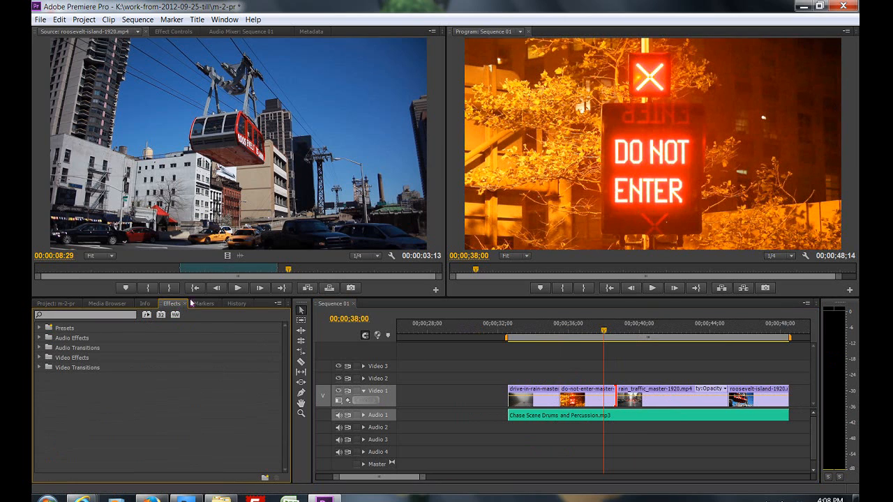
pyautogui.click(40, 368)
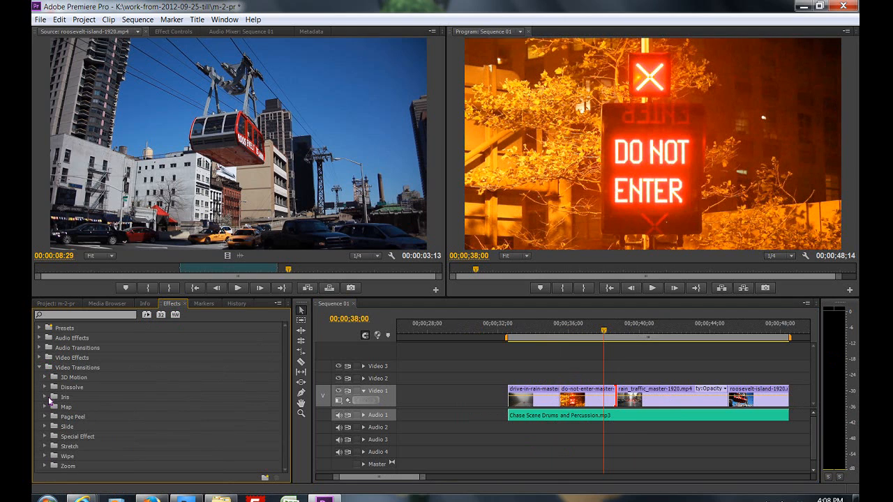
pyautogui.click(45, 387)
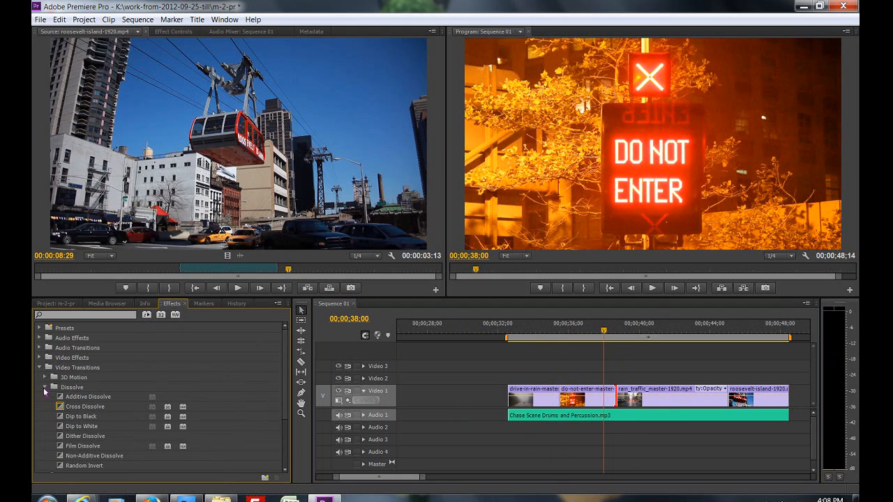
pyautogui.moveTo(62, 409); pyautogui.dragTo(567, 401)
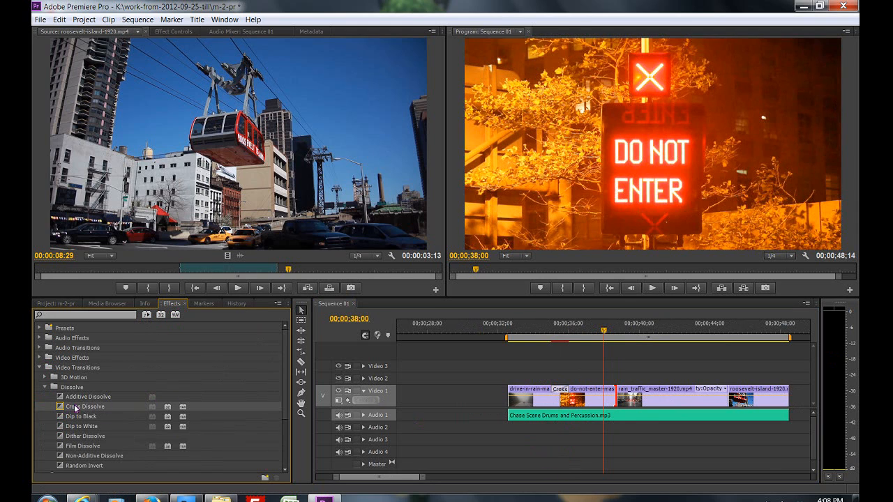
pyautogui.moveTo(62, 410); pyautogui.dragTo(620, 398)
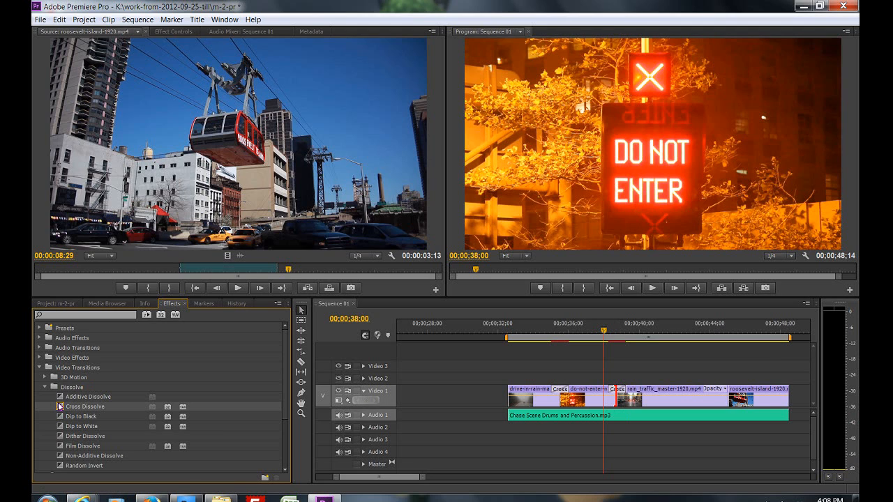
pyautogui.moveTo(59, 406); pyautogui.dragTo(732, 390)
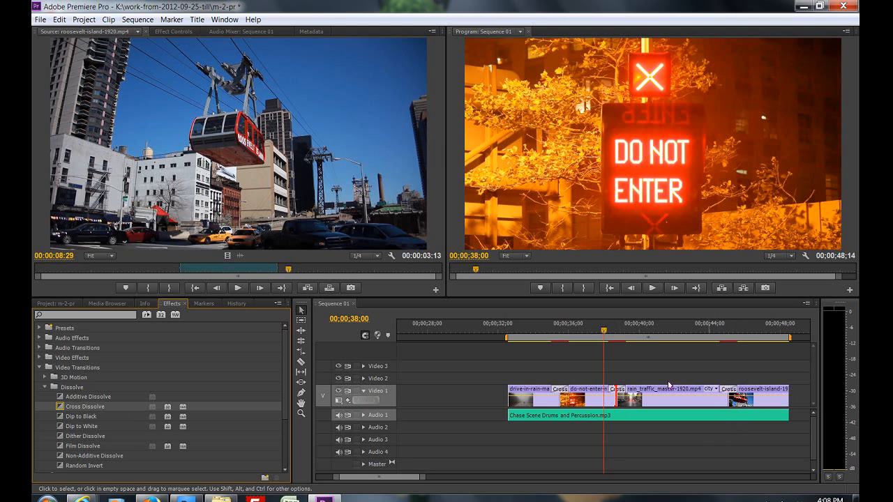
# Play back the dissolve between the driving and do-not-enter clips, and return the playhead to the start of the clips
pyautogui.click(550, 319)
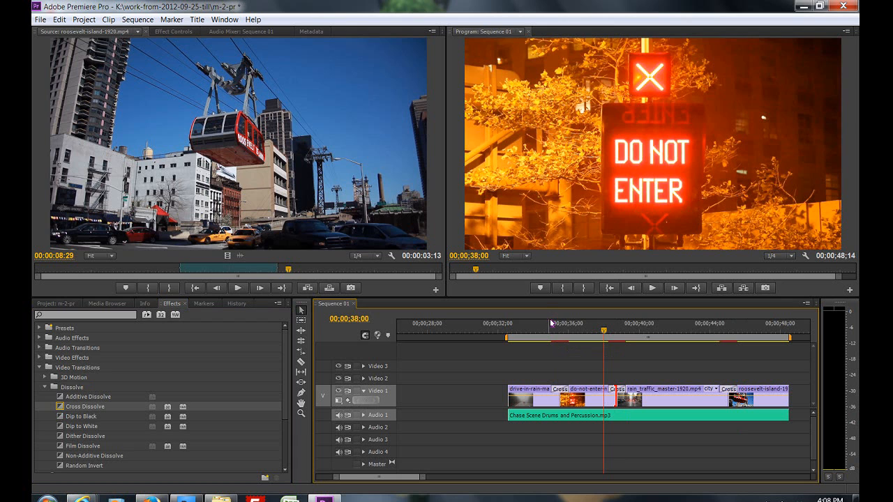
pyautogui.click(550, 323)
pyautogui.press('space')
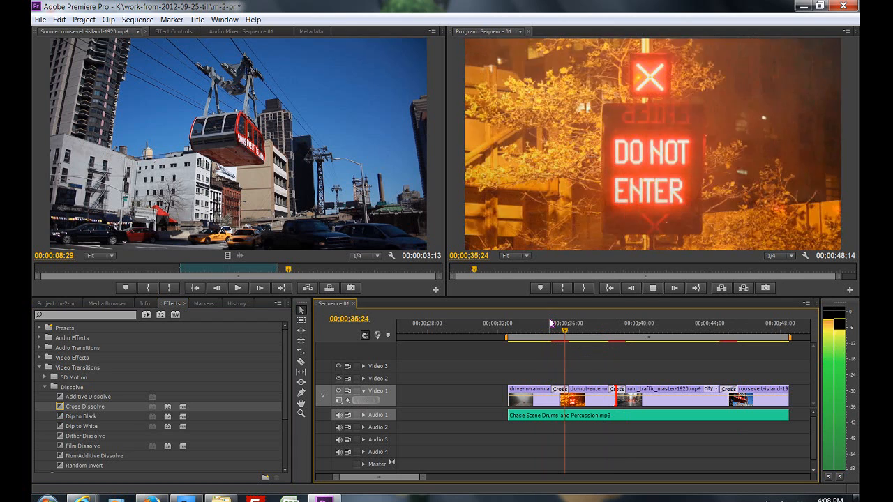
pyautogui.press('space')
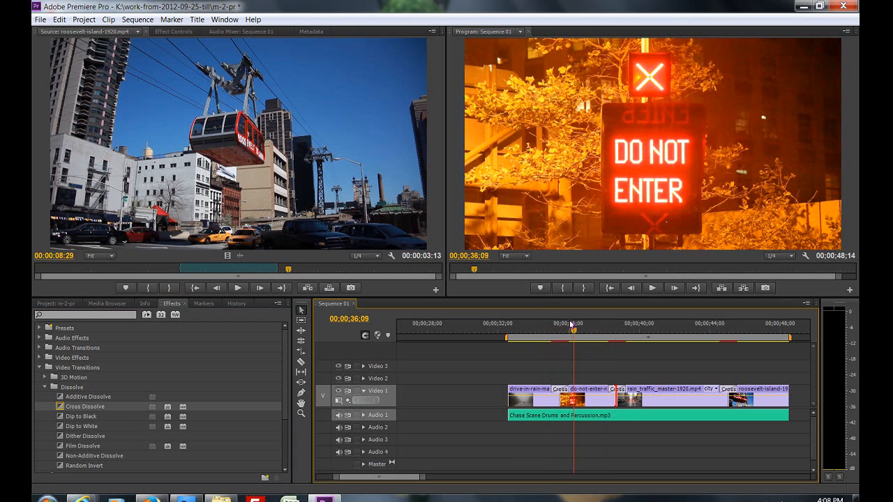
pyautogui.click(509, 328)
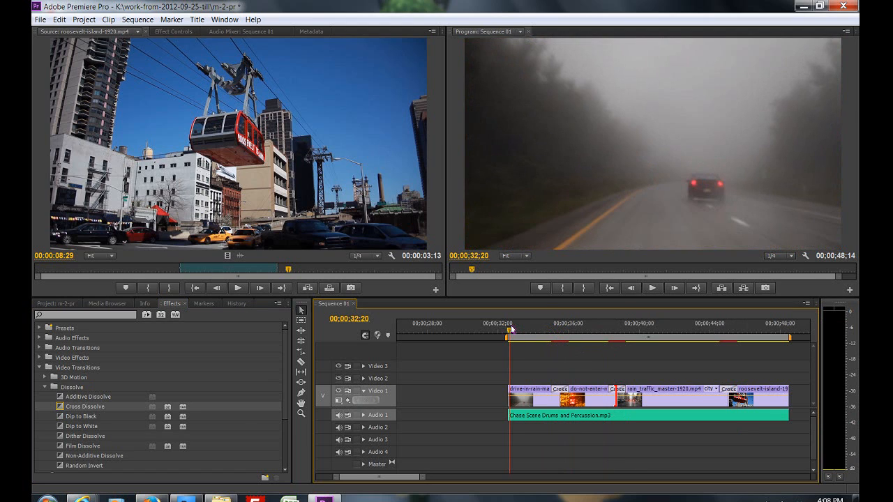